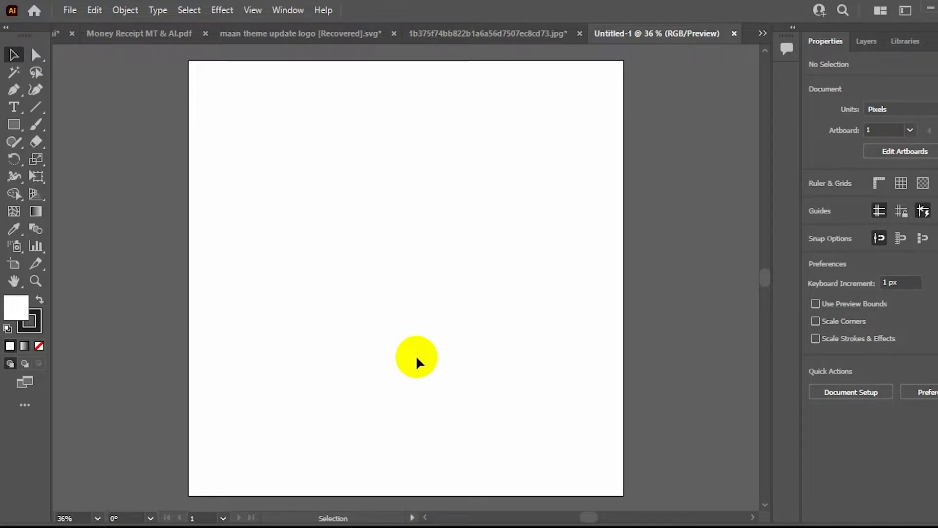
Create an area text frame about 846 × 272 px with placeholder text in the upper part of the artboard using the Type tool
left_click_drag(268, 174, 540, 355)
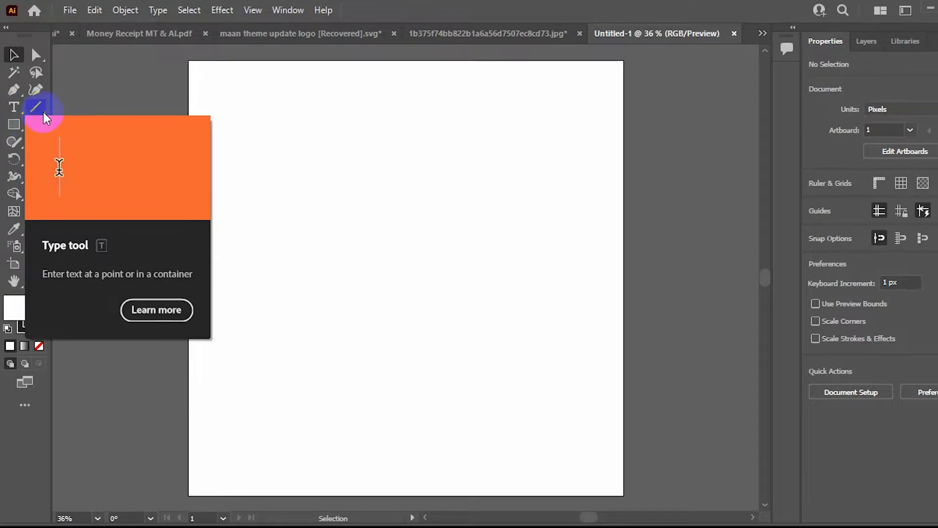
left_click(12, 105)
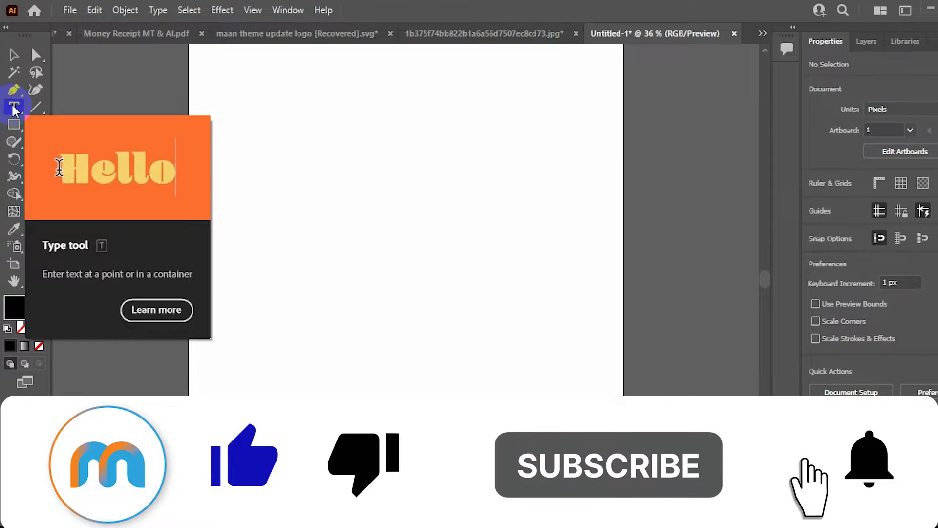
left_click(14, 105)
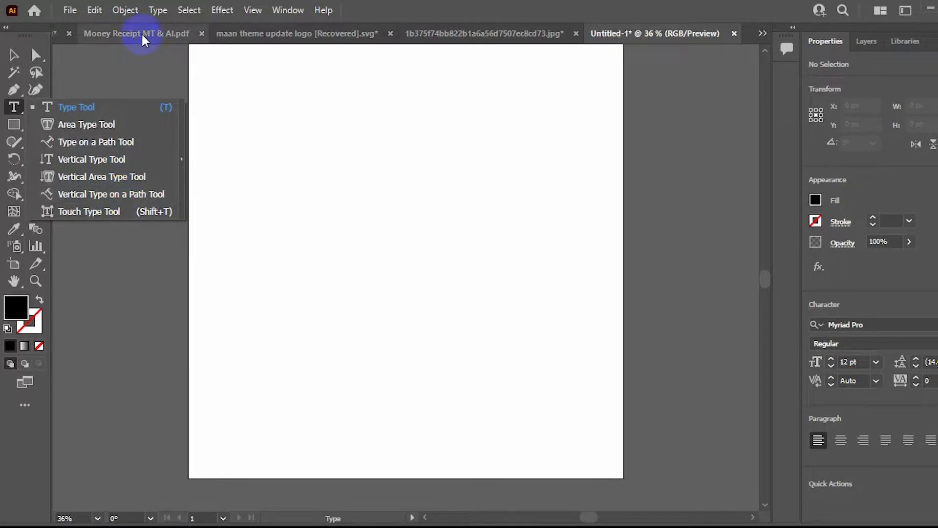
left_click(113, 107)
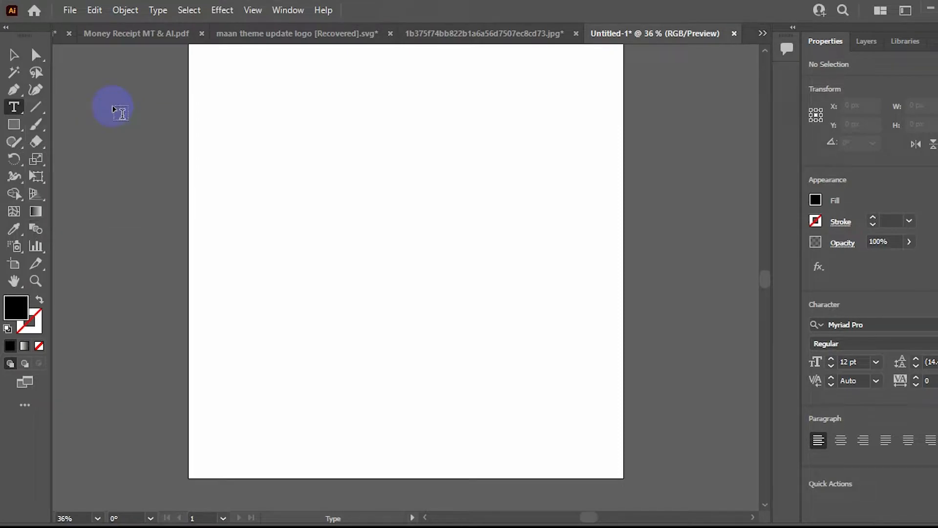
left_click_drag(236, 121, 542, 219)
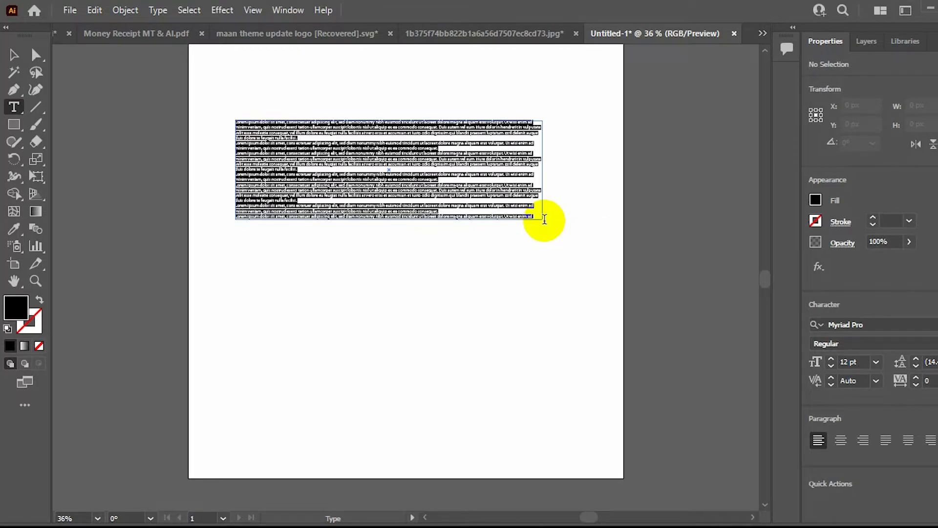
left_click(472, 203)
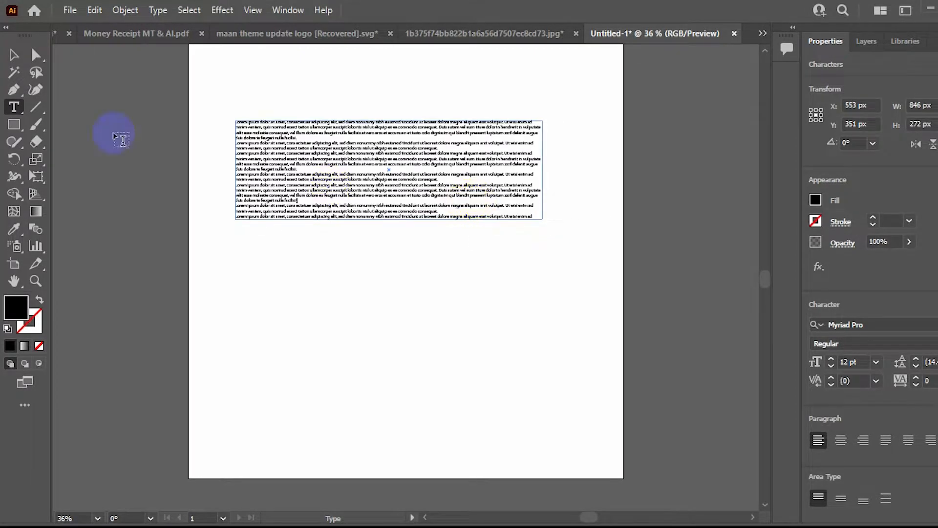
left_click(13, 56)
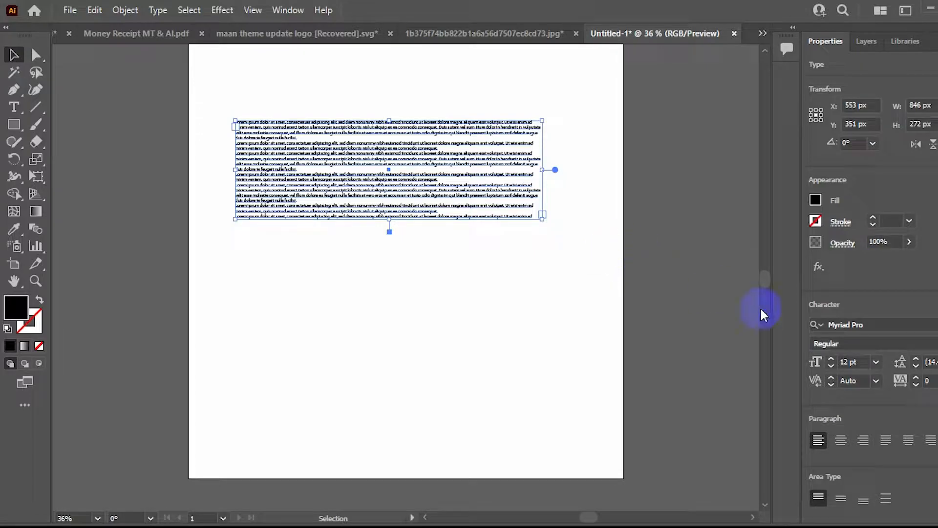
Increase the font size of the placeholder paragraph to 27 pt
left_click(831, 359)
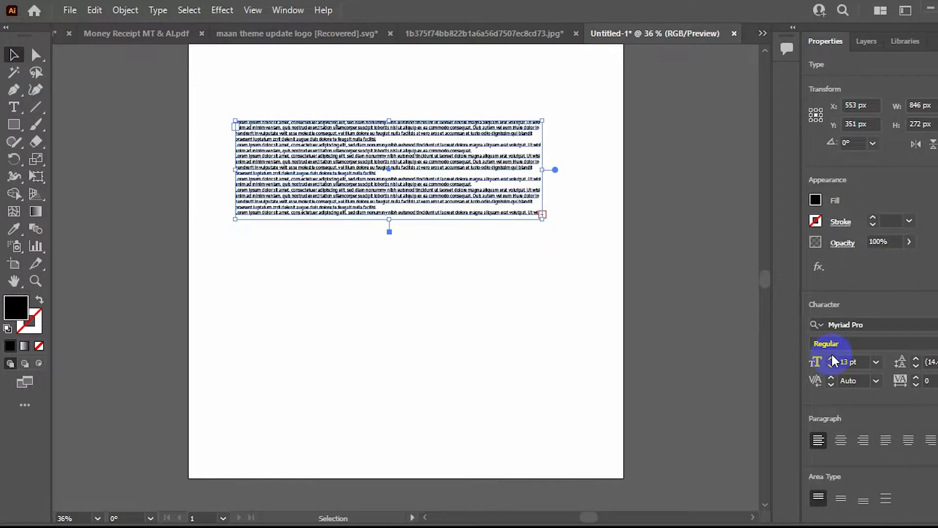
left_click(831, 358)
left_click(831, 358)
left_click(832, 359)
left_click(832, 359)
left_click(831, 359)
left_click(831, 358)
left_click(831, 358)
left_click(831, 358)
left_click(831, 359)
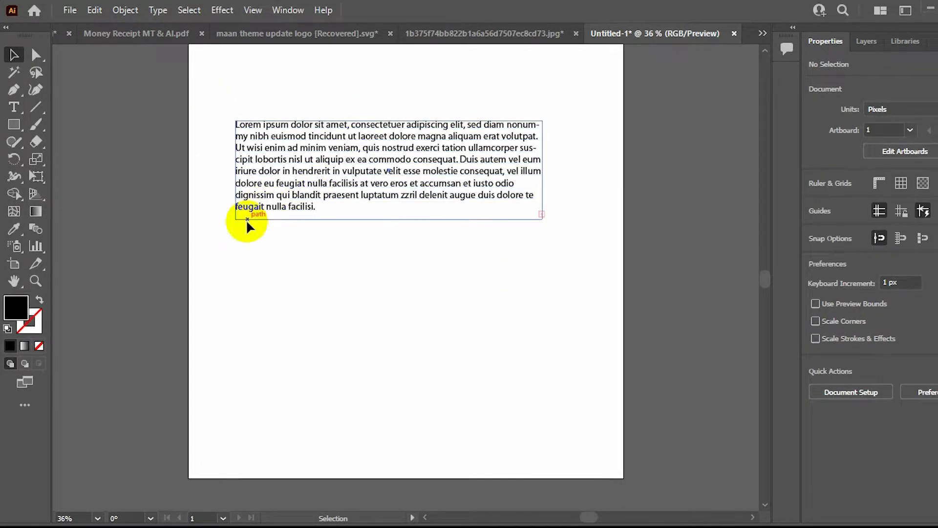
Delete the placeholder paragraph's text frame from the artboard
left_click(313, 181)
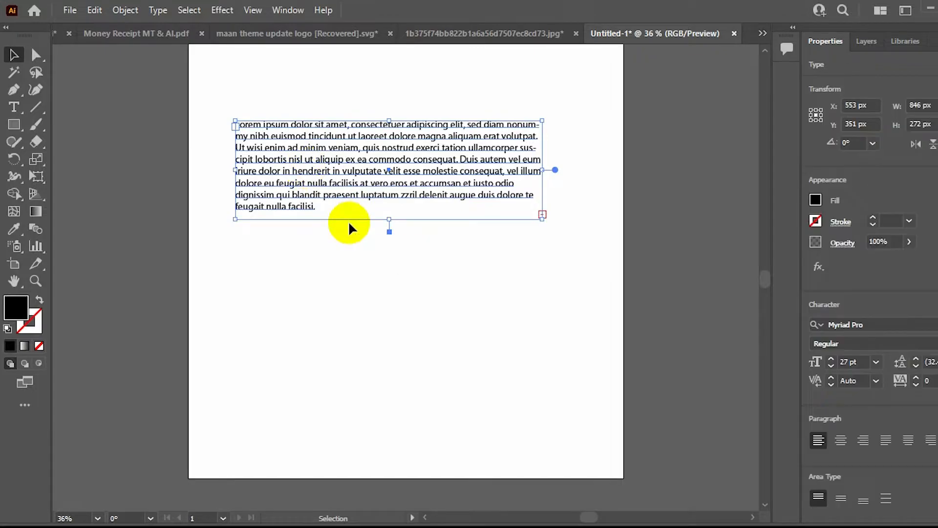
key("Delete")
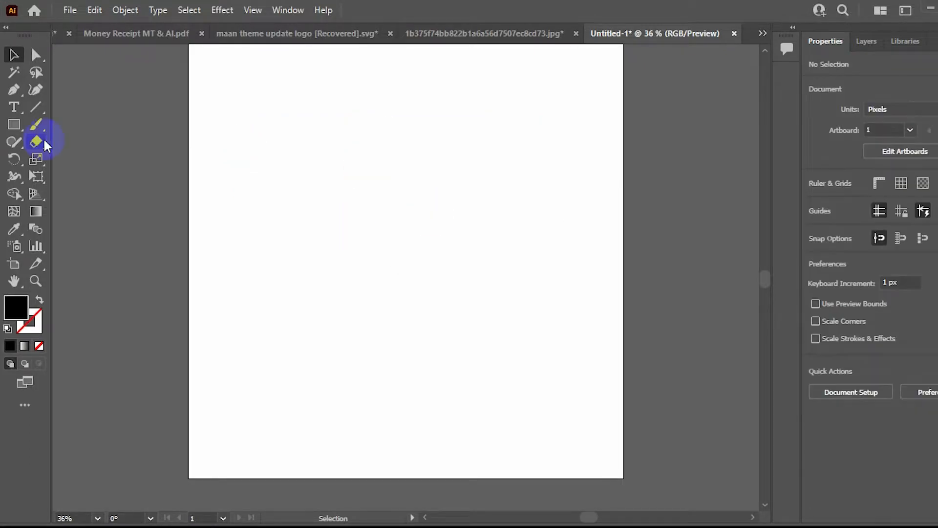
Add two lines of point text near the artboard's upper left: "gftfhvnguykjnjyiuknbbfytknbnguyk uyknbbgfujknjhii jhiukmk" and "ytjhn,kpopkkji"
left_click(14, 108)
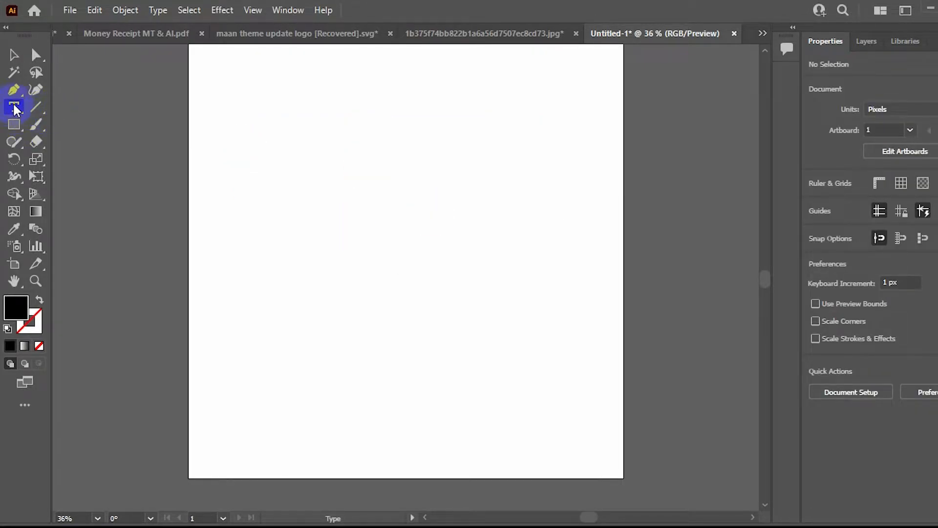
left_click(13, 103)
left_click(51, 106)
left_click(265, 144)
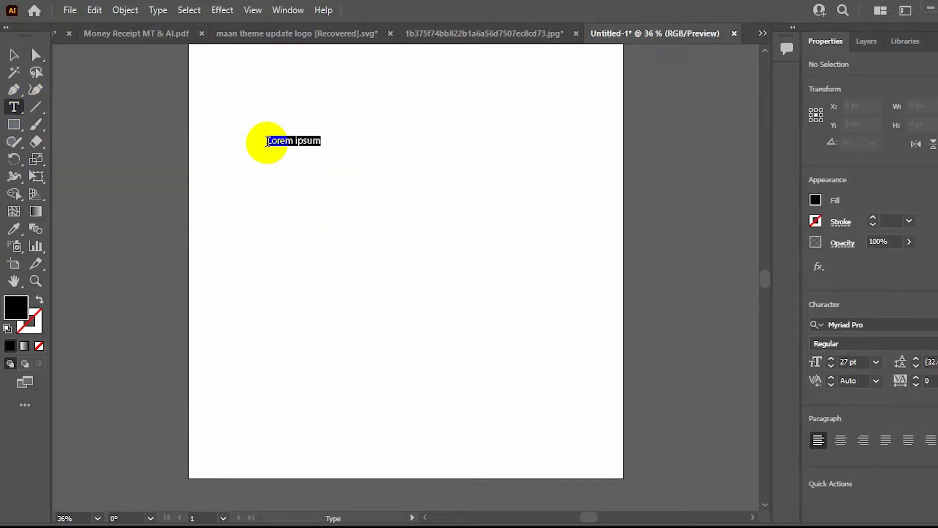
type("gftfhvnguy")
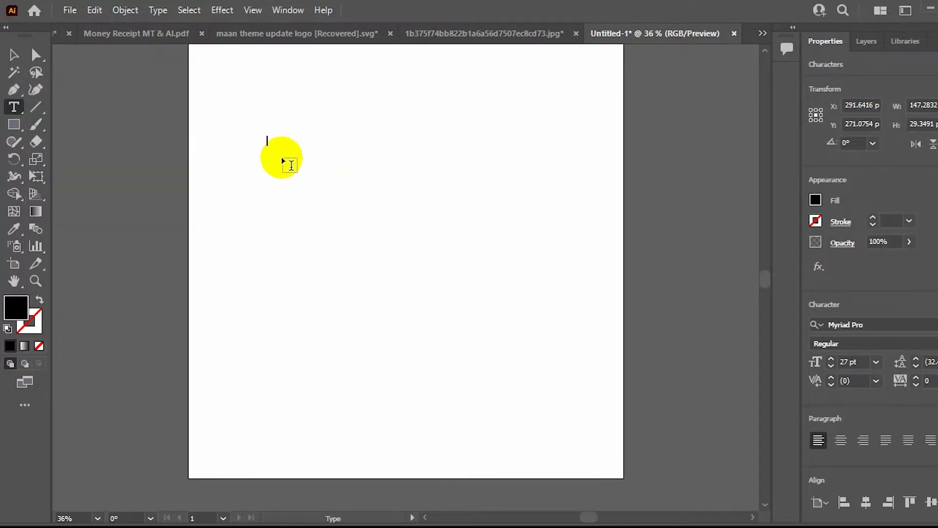
type("kjnjyi")
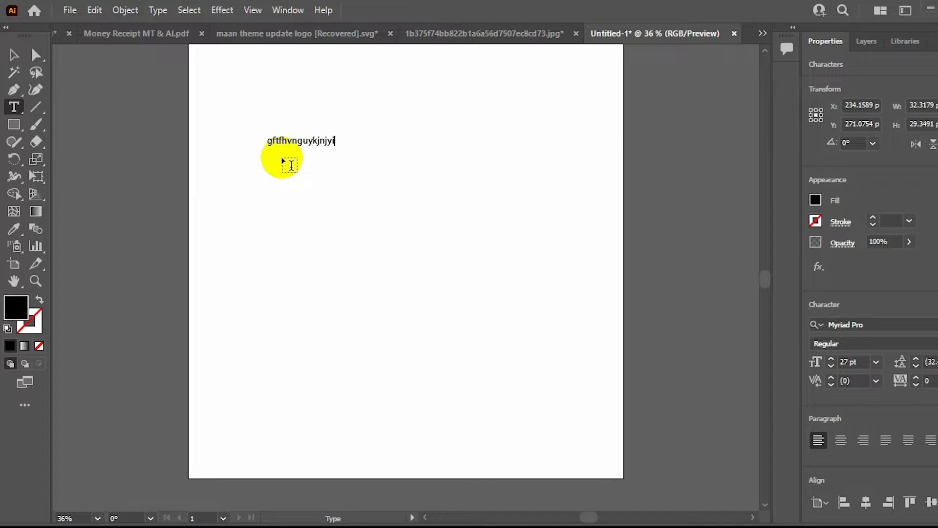
type("uknbbfytknbnguyk uyknbbgfujknjhii jhiukmk")
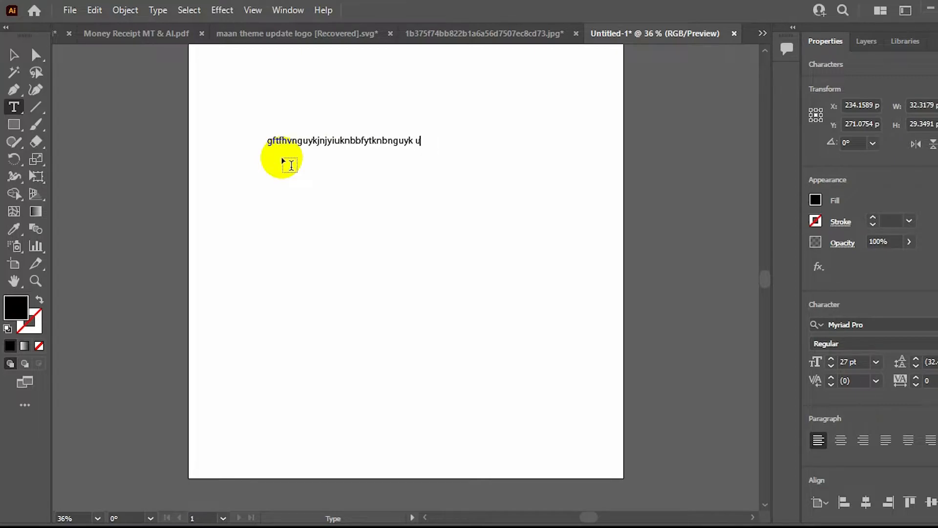
key("Return")
type("ytjhn,kpopkkji")
Set the font size of the two-line text, except its first letter, to 25 pt
left_click(901, 362)
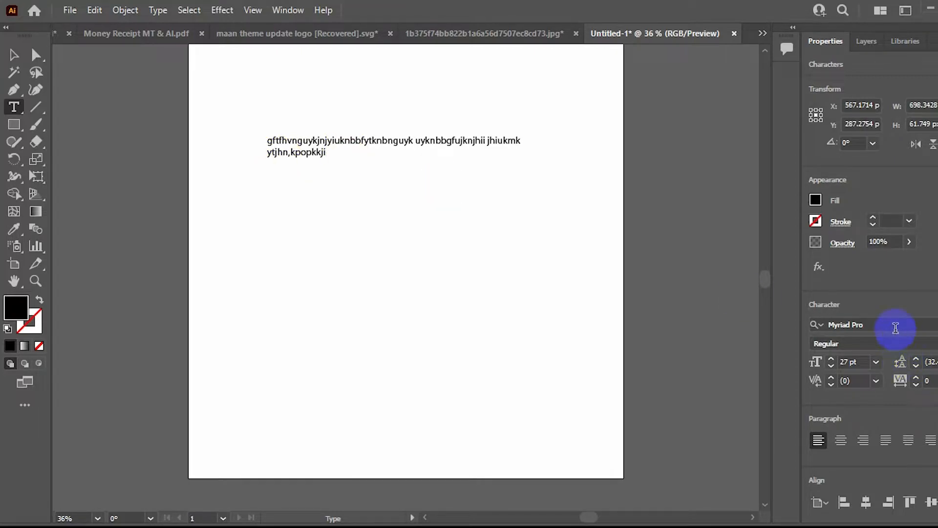
left_click_drag(272, 140, 326, 153)
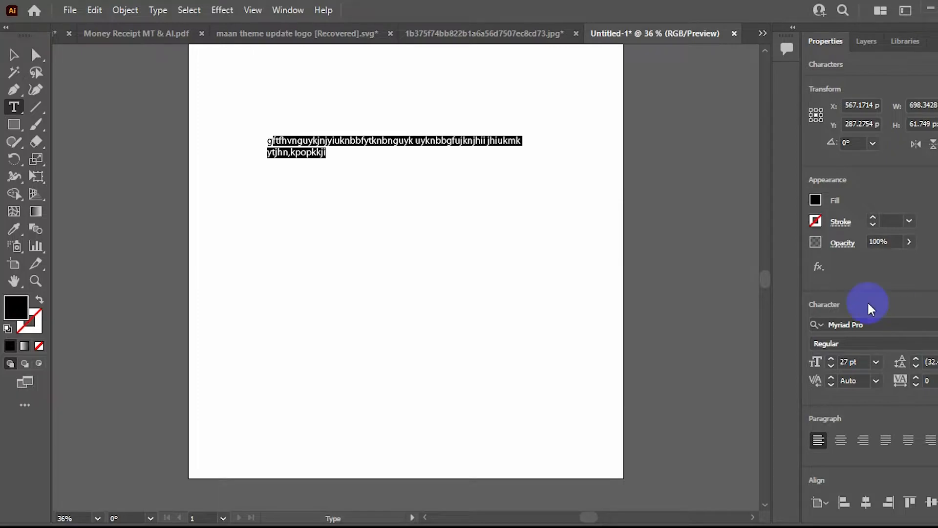
left_click(830, 359)
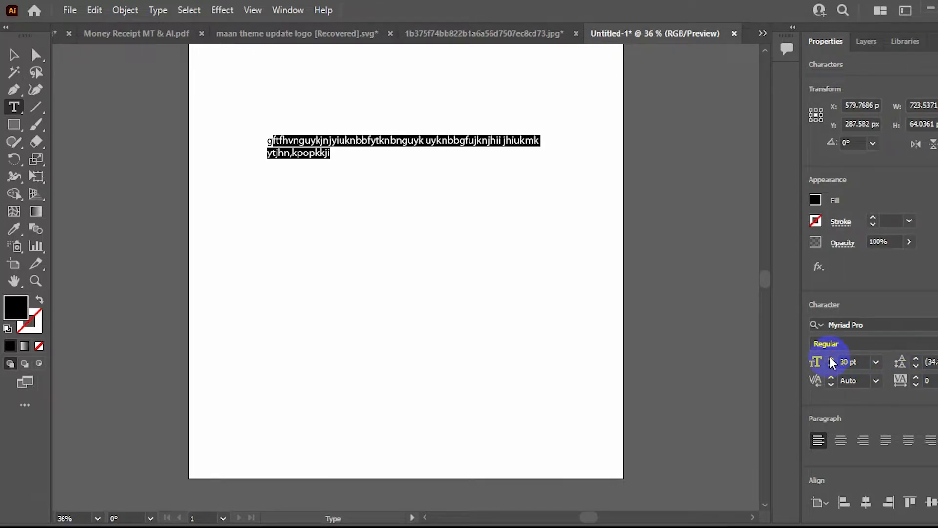
left_click(828, 364)
left_click(829, 364)
left_click(829, 364)
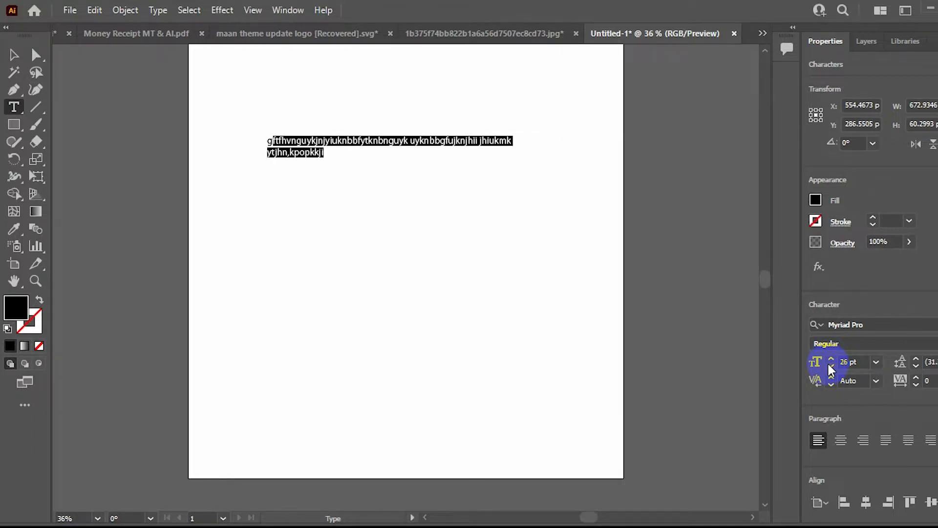
left_click(829, 364)
Increase the leading of the selected two-line text to 36 pt
left_click(917, 358)
left_click(917, 359)
left_click(917, 359)
left_click(916, 359)
left_click(917, 358)
left_click(916, 358)
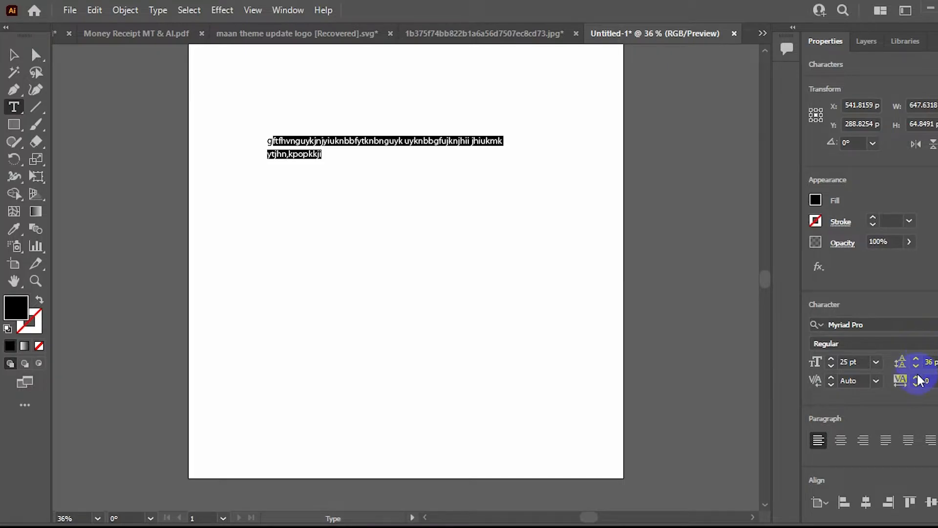
Set the tracking of the selected two-line text to 5 and finish editing it
left_click(916, 377)
left_click(917, 376)
left_click(917, 376)
left_click(917, 376)
left_click(917, 376)
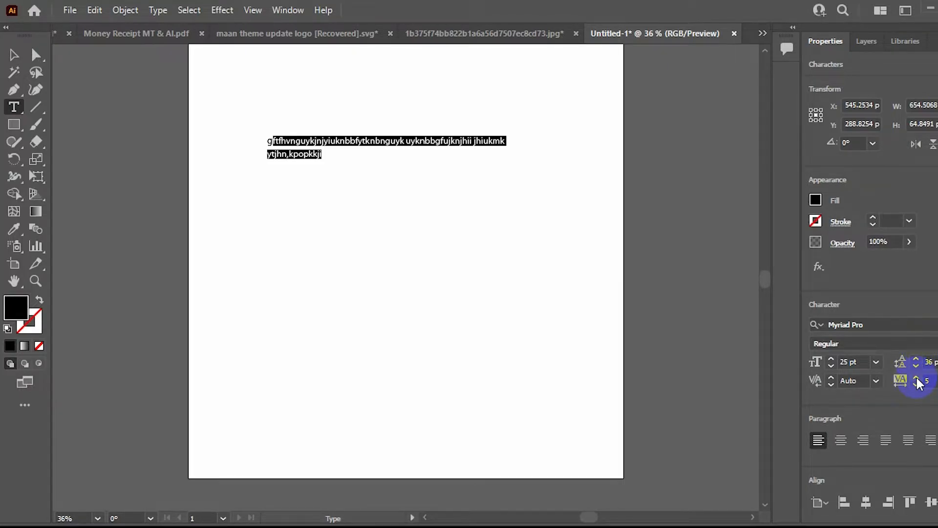
left_click(149, 299)
left_click(14, 72)
Draw a circle about 468 px in diameter below the two-line text with the Ellipse tool
right_click(17, 108)
left_click(58, 125)
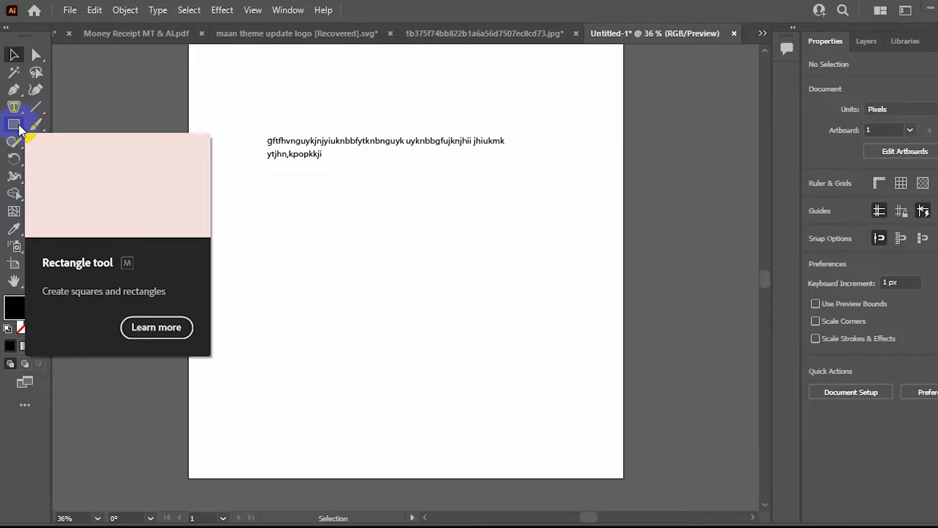
right_click(17, 122)
left_click(73, 156)
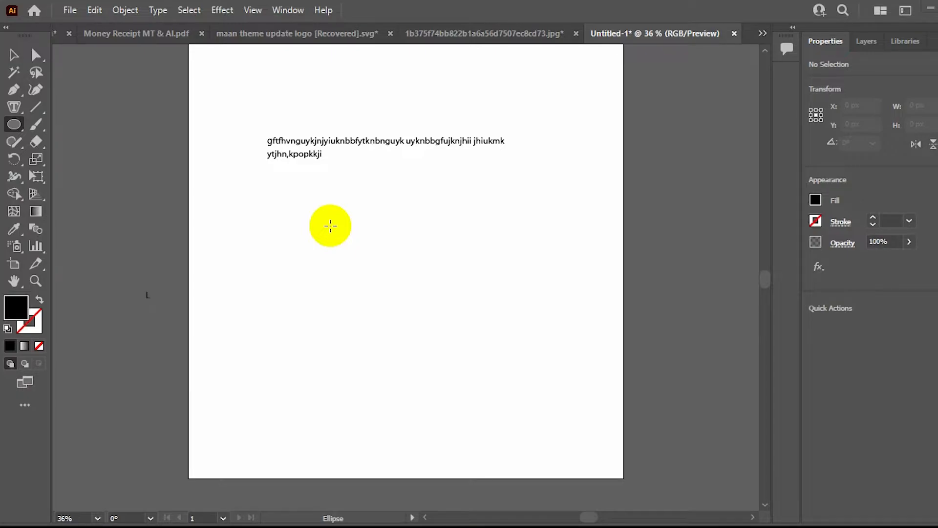
mouse_move(330, 225)
left_mouse_down()
mouse_move(431, 349)
mouse_move(484, 395)
left_mouse_up()
left_click(14, 55)
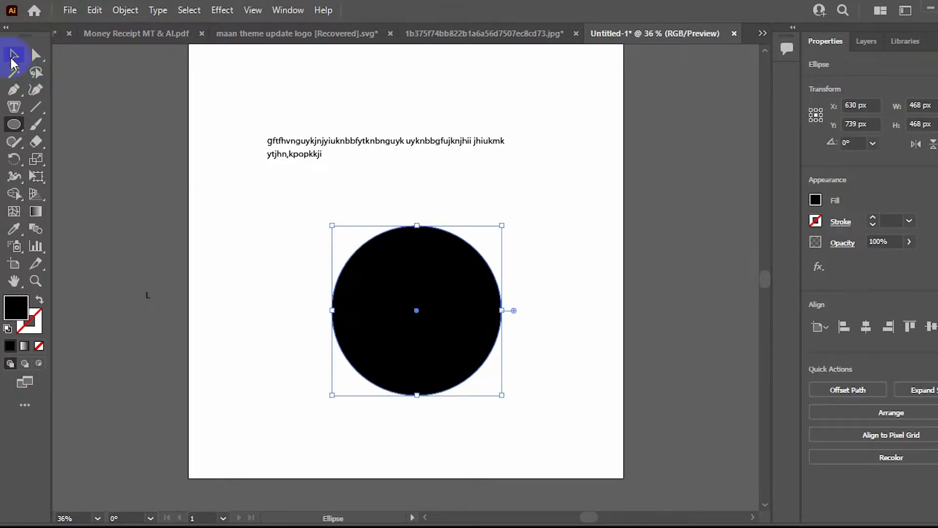
Fill the circle with yellow and move it to about X 560 px, Y 696 px
left_click(103, 163)
left_click(383, 292)
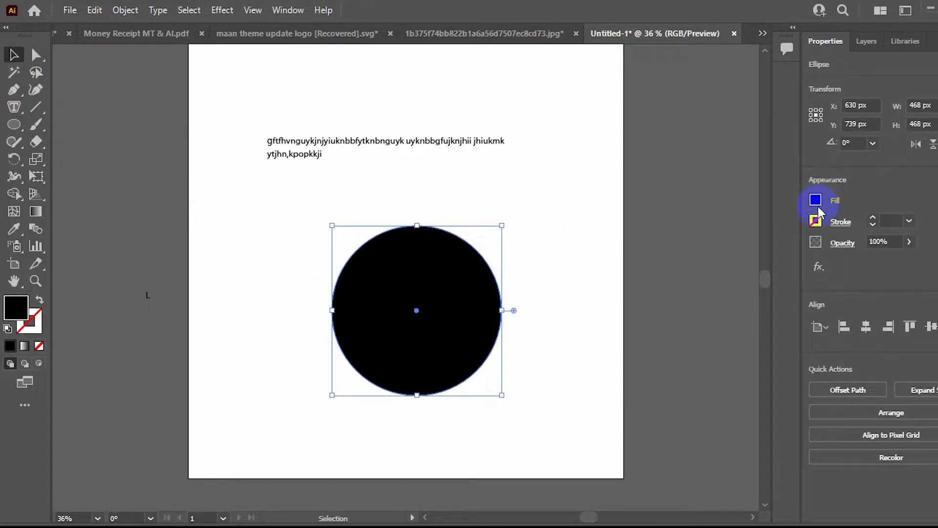
left_click(821, 206)
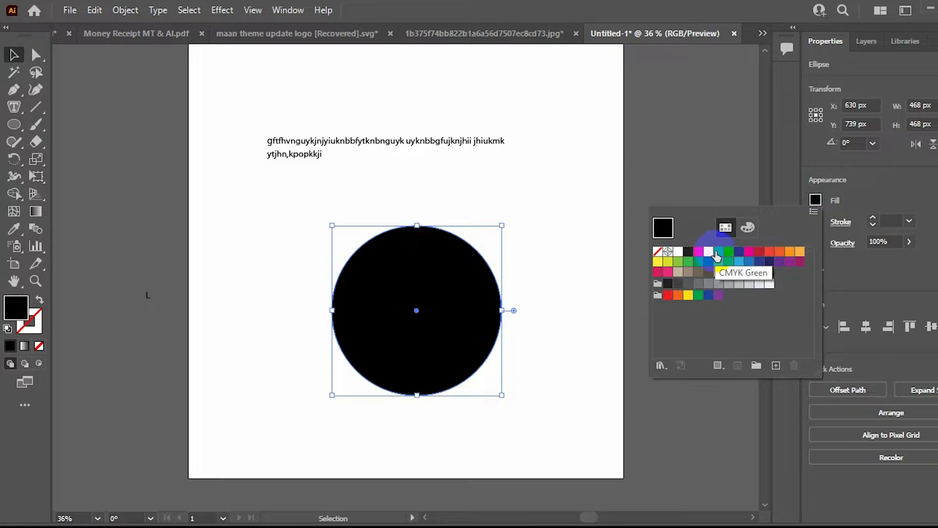
left_click(707, 257)
left_click(708, 253)
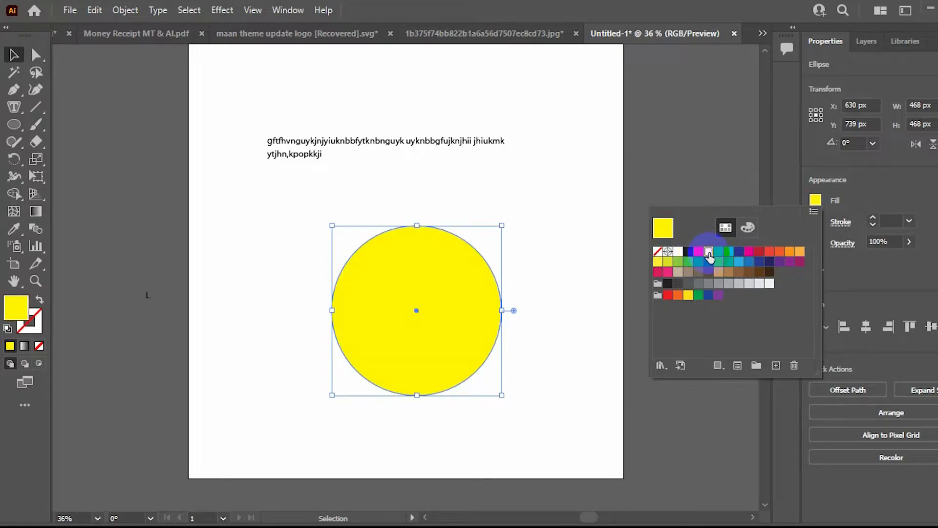
left_click(559, 186)
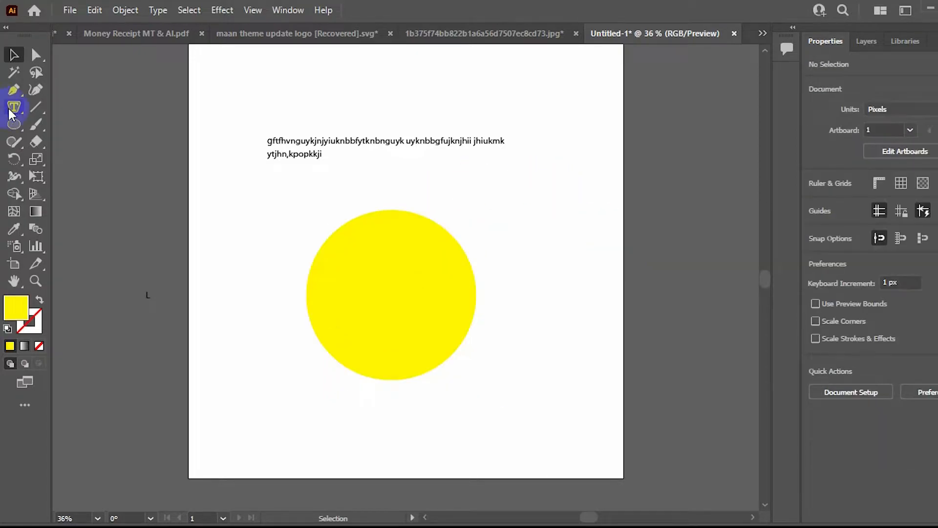
Turn the yellow circle into an area text shape filled with placeholder text using the Area Type tool
right_click(12, 112)
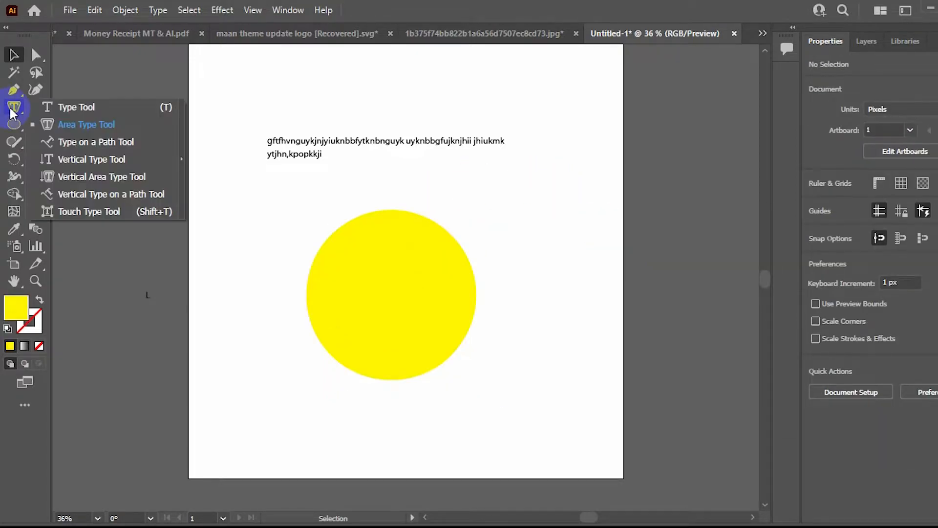
left_click(76, 125)
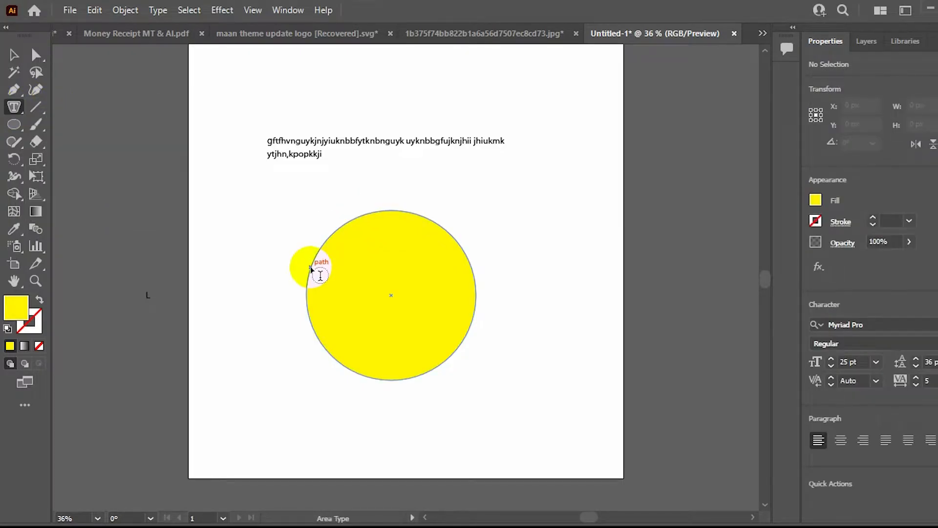
left_click(311, 268)
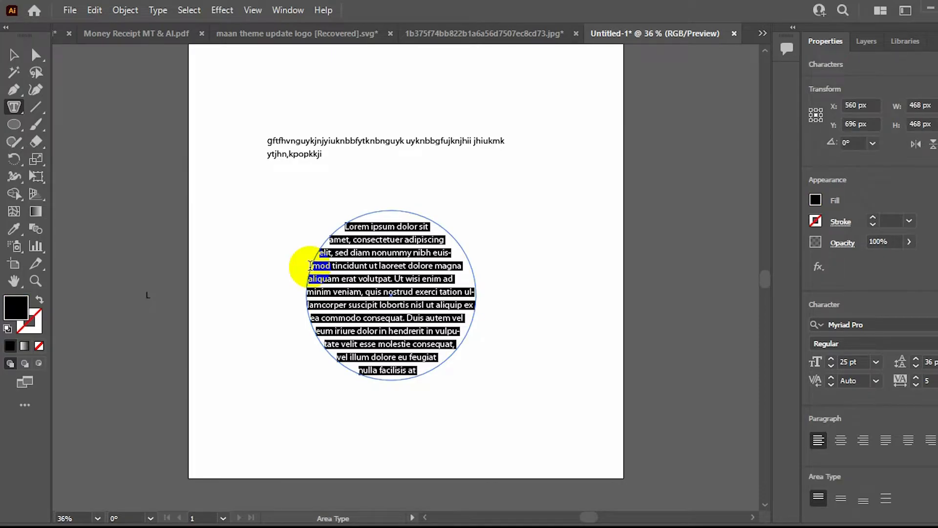
left_click(14, 55)
left_click(259, 210)
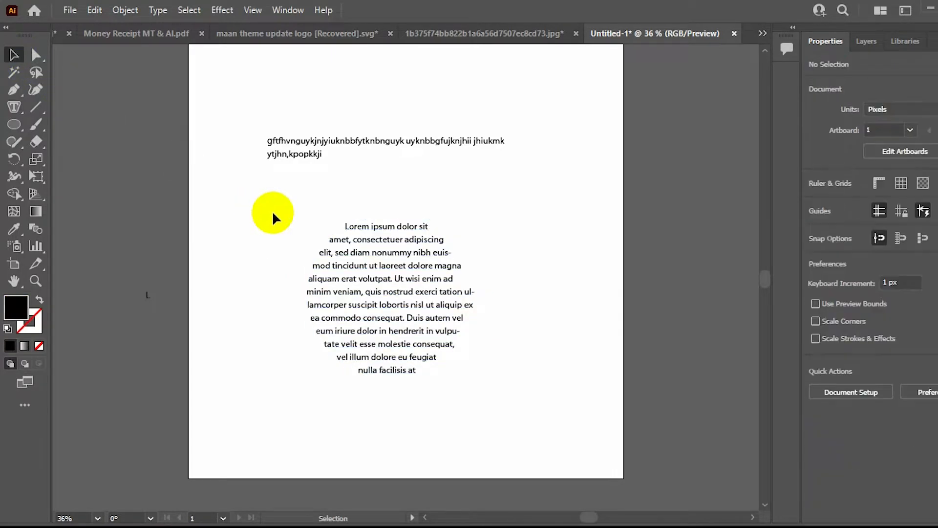
Move the circular text over the artboard's upper-right edge, to about X 1182 px, Y 228 px
left_click(351, 300)
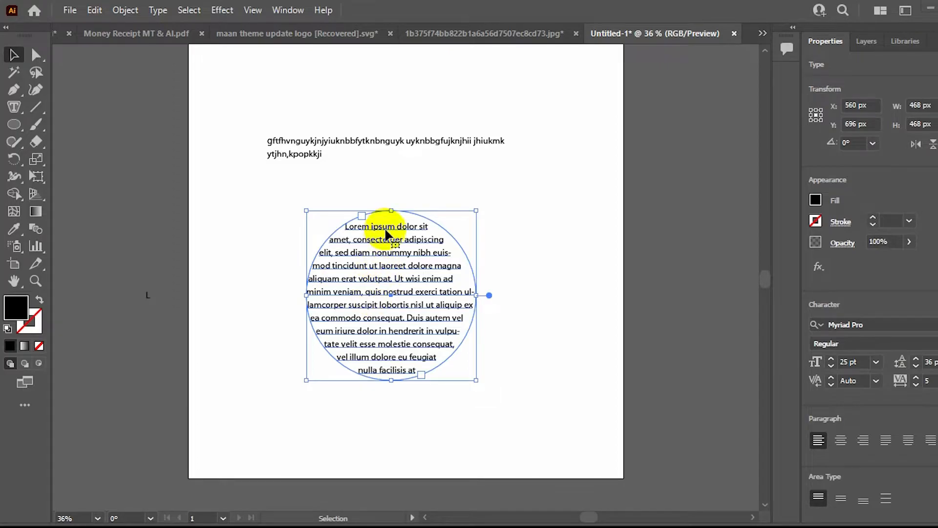
left_click_drag(396, 244, 578, 131)
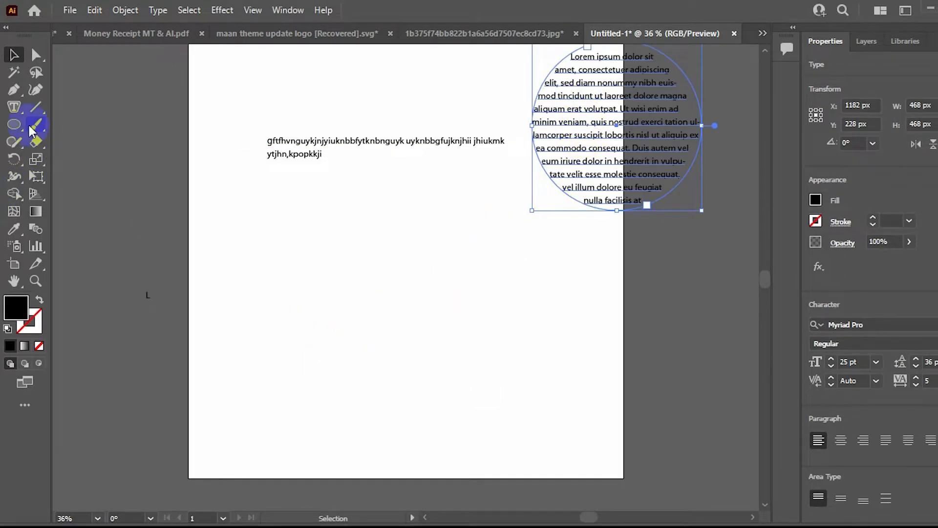
left_click(16, 108)
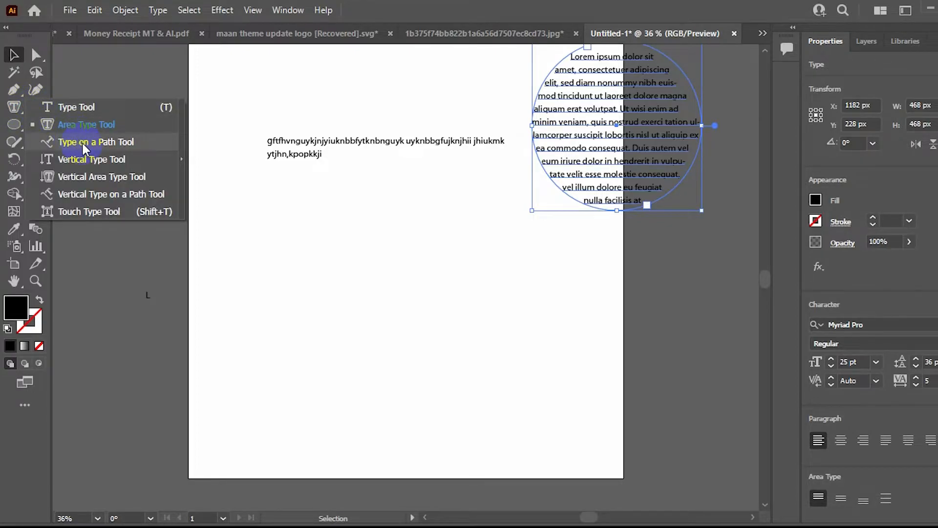
left_click(81, 141)
left_click(14, 106)
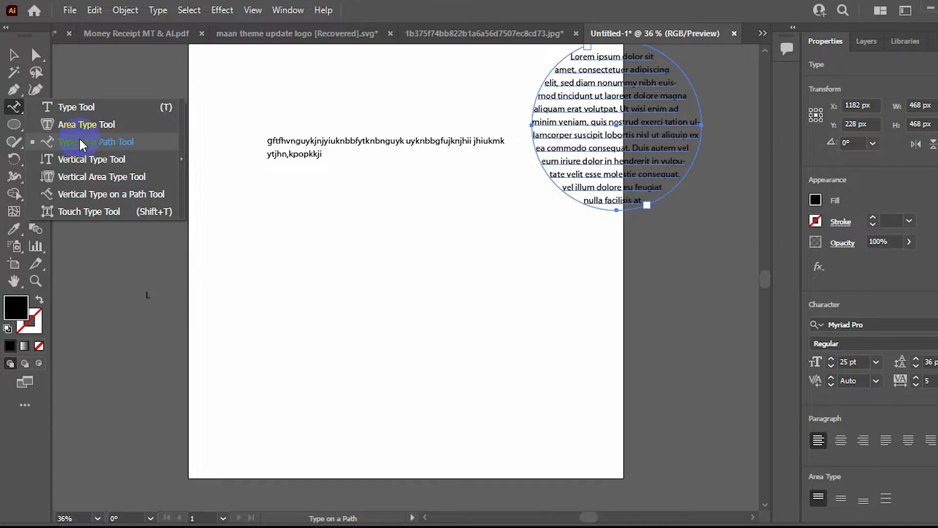
left_click(112, 106)
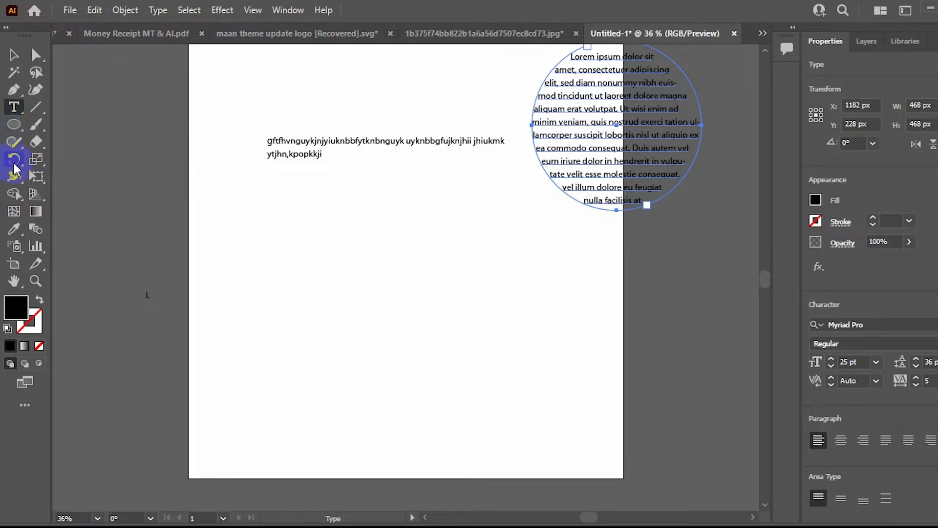
Draw another circle about 468 px in diameter with the Ellipse tool, centred near X 504 px, Y 696 px
left_click(14, 124)
left_click(69, 156)
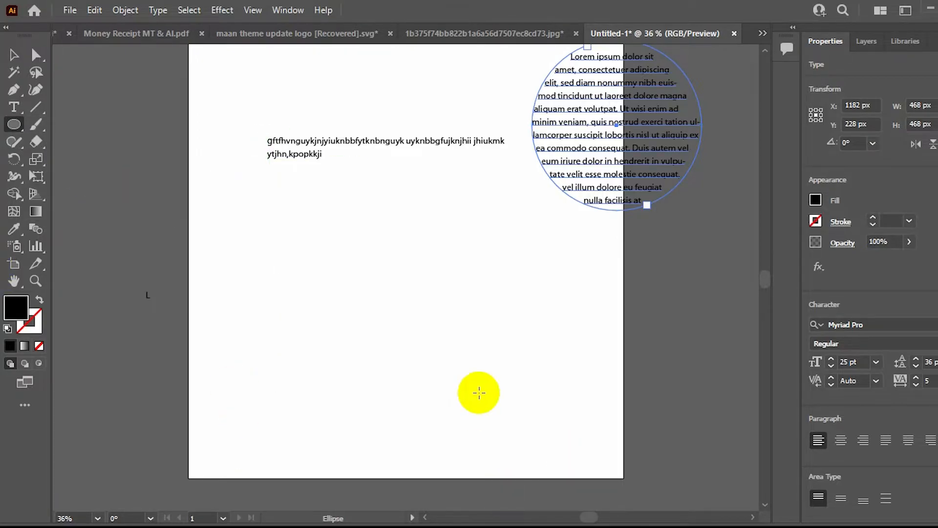
left_click_drag(367, 278, 514, 447)
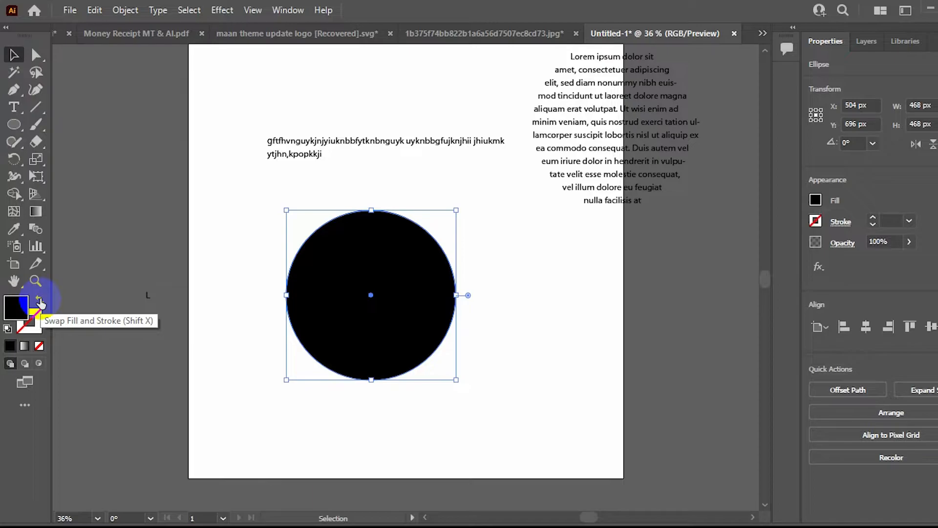
Swap the circle's fill and stroke to make it an unfilled black outline, and set its stroke weight to 5 pt
left_click(39, 302)
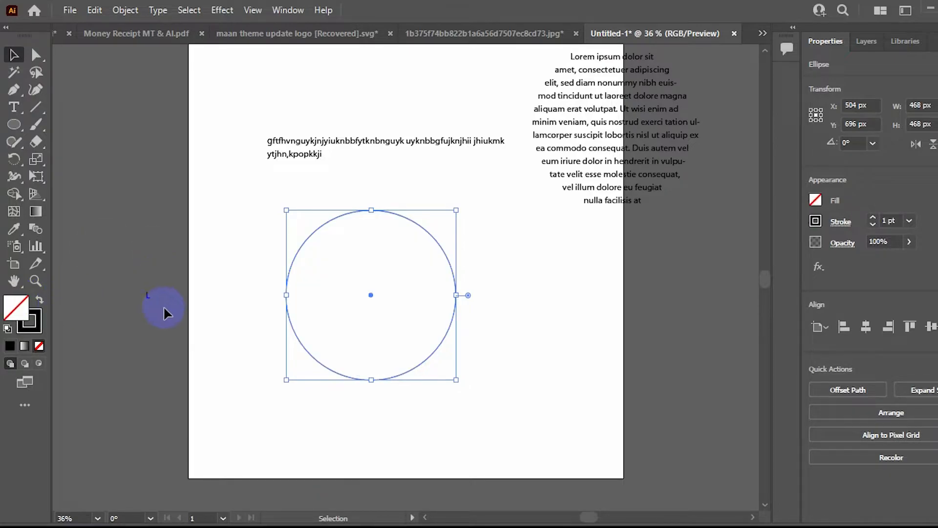
left_click(873, 219)
left_click(873, 219)
left_click(873, 219)
left_click(873, 218)
left_click(262, 197)
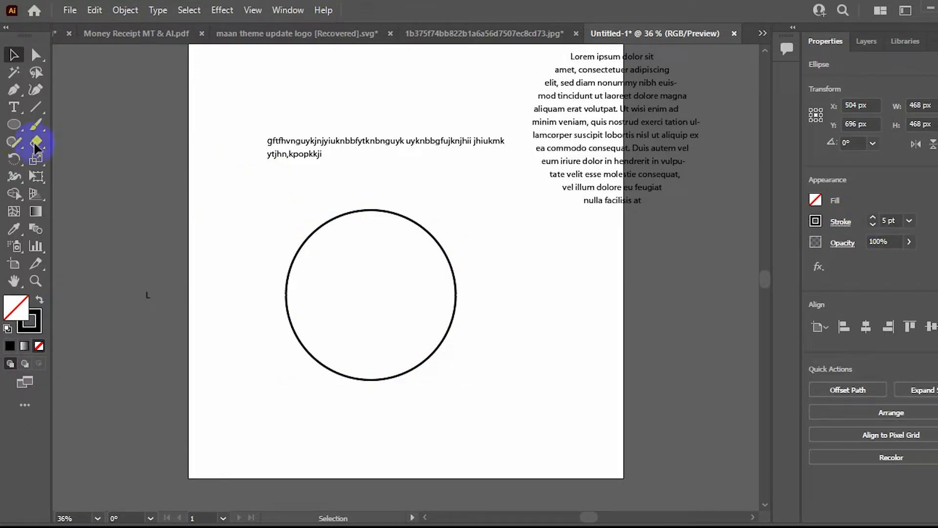
Run placeholder text around the outlined circle with the Type on a Path tool
left_click_drag(11, 109, 68, 143)
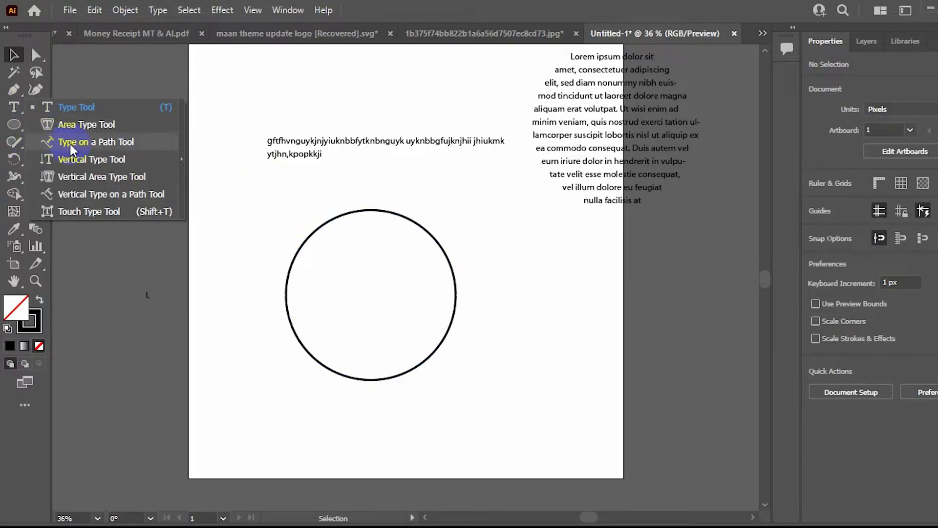
left_click(288, 290)
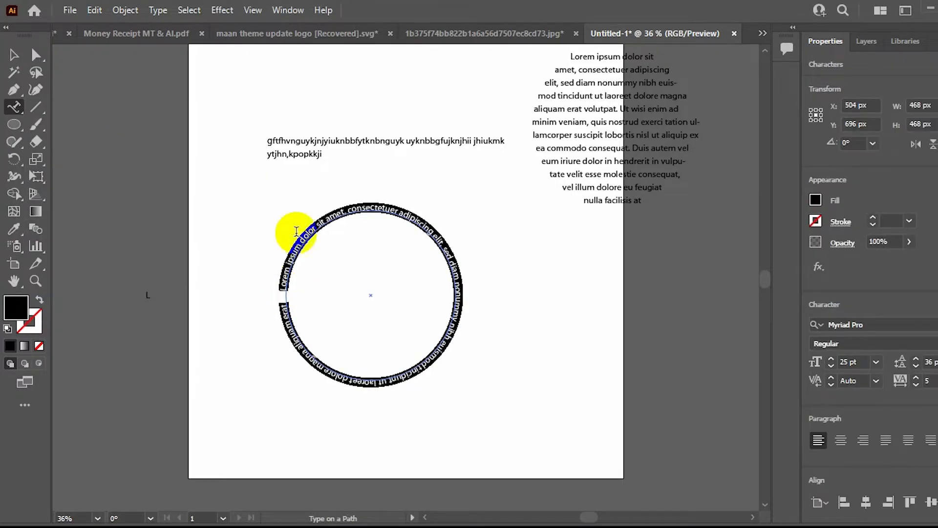
left_click(13, 61)
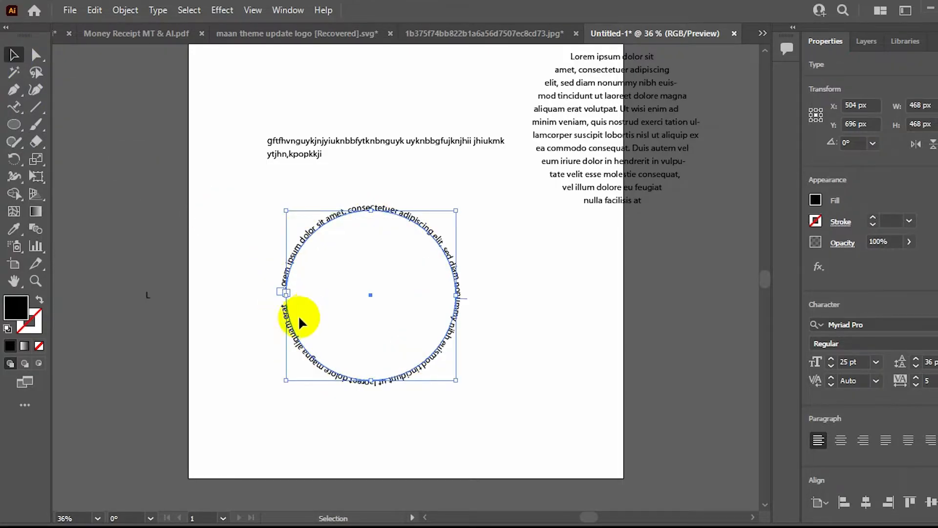
Set the circular path text's font size to 45 pt and move it over the artboard's left edge, to about X 63 px, Y 350 px
left_click(831, 358)
left_click(831, 358)
left_click(831, 358)
left_click(831, 358)
left_click(831, 358)
left_click(831, 359)
left_click(831, 358)
left_click(831, 358)
left_click(831, 359)
left_click(831, 359)
left_click(831, 359)
left_click(831, 359)
left_click(831, 359)
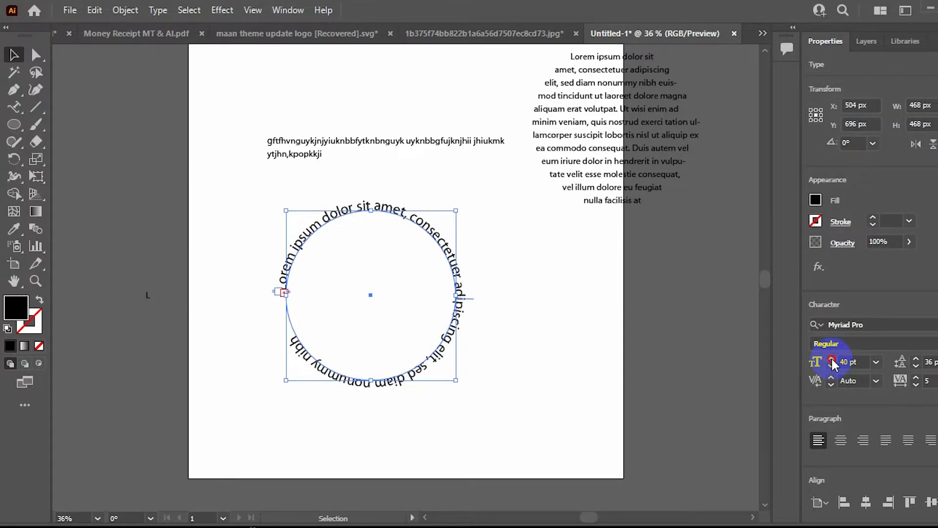
left_click(832, 359)
left_click(831, 360)
left_click(831, 359)
left_click(831, 360)
left_click(831, 360)
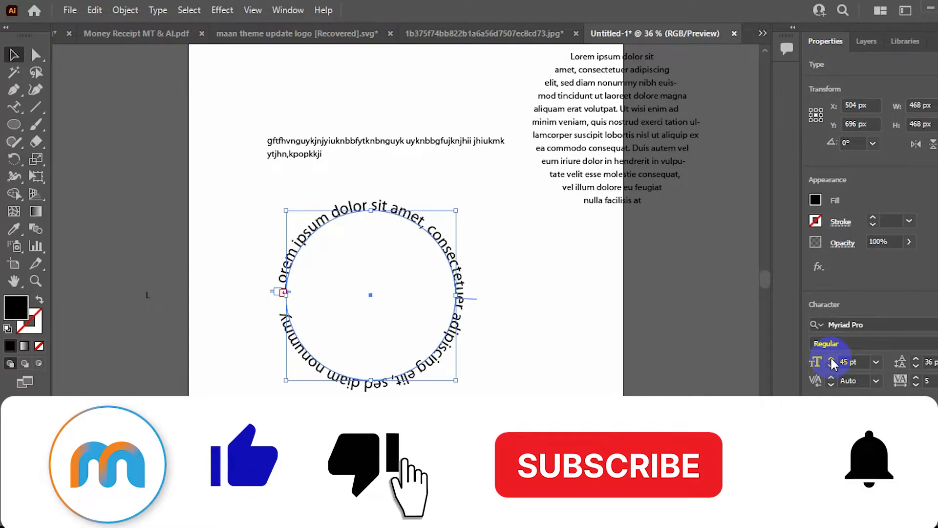
left_click(91, 154)
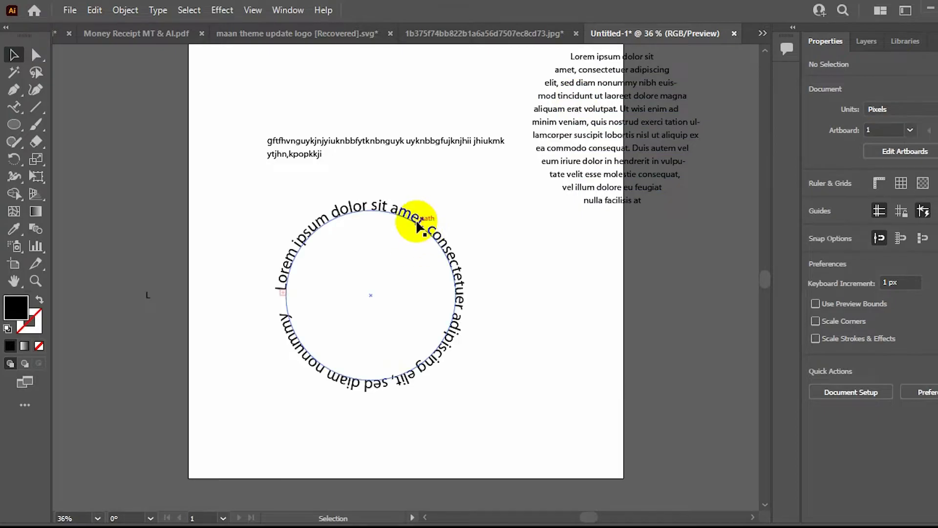
left_click_drag(419, 226, 258, 99)
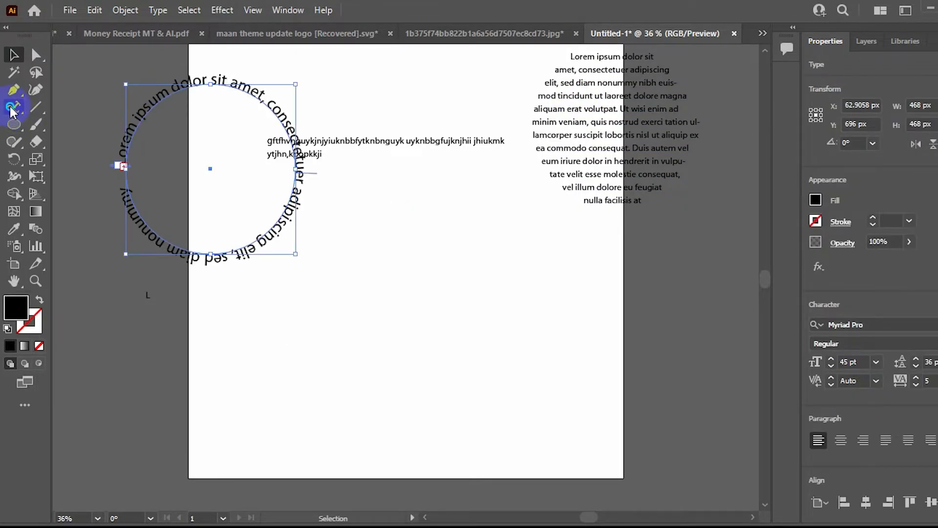
Create a vertical text block about 278 × 558 px with the Vertical Type tool and move it to about X 563 px, Y 666 px
left_click(14, 107)
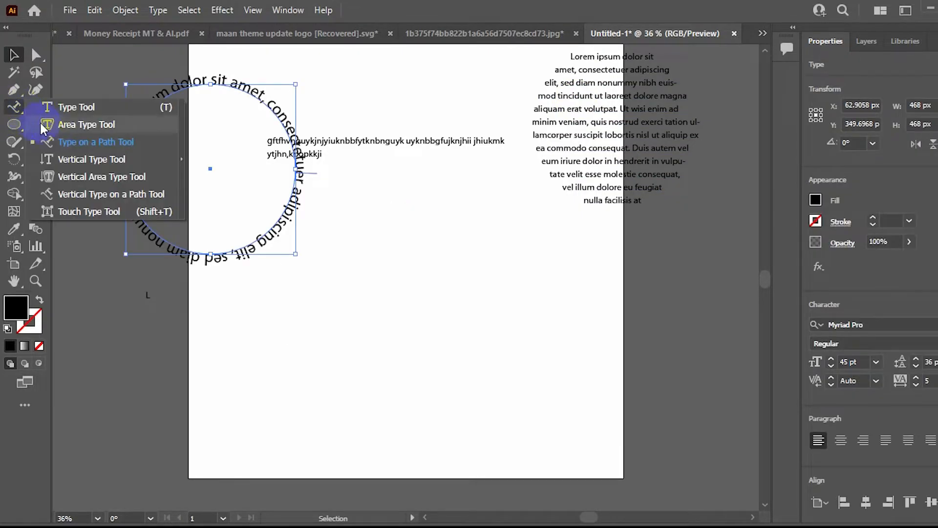
left_click(90, 164)
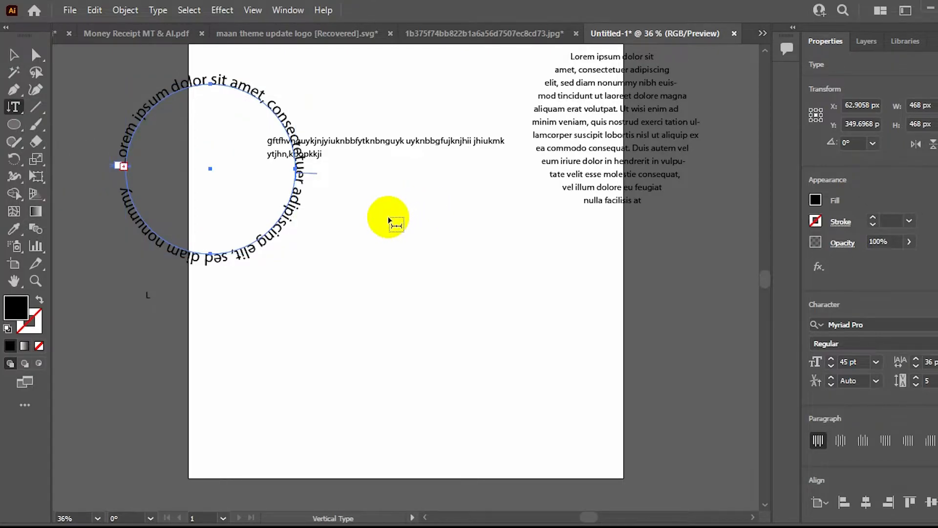
left_click_drag(388, 216, 489, 418)
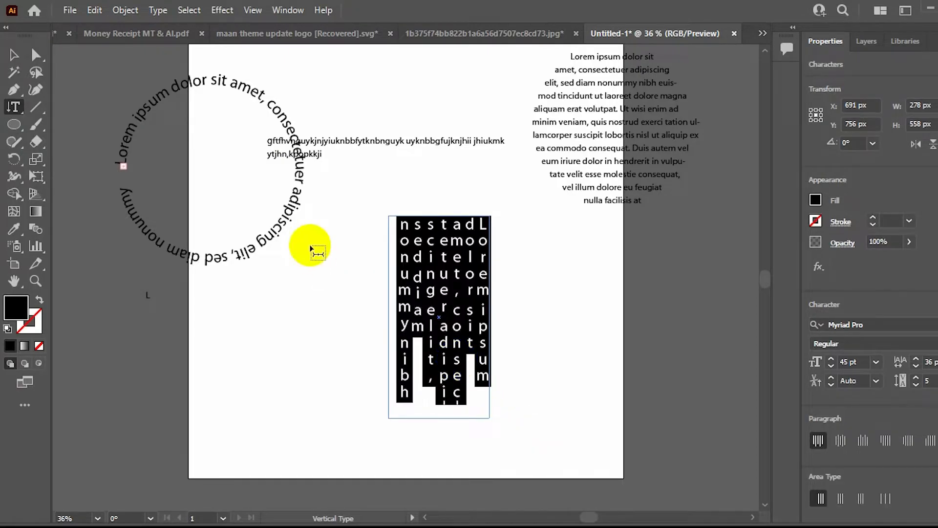
key("Escape")
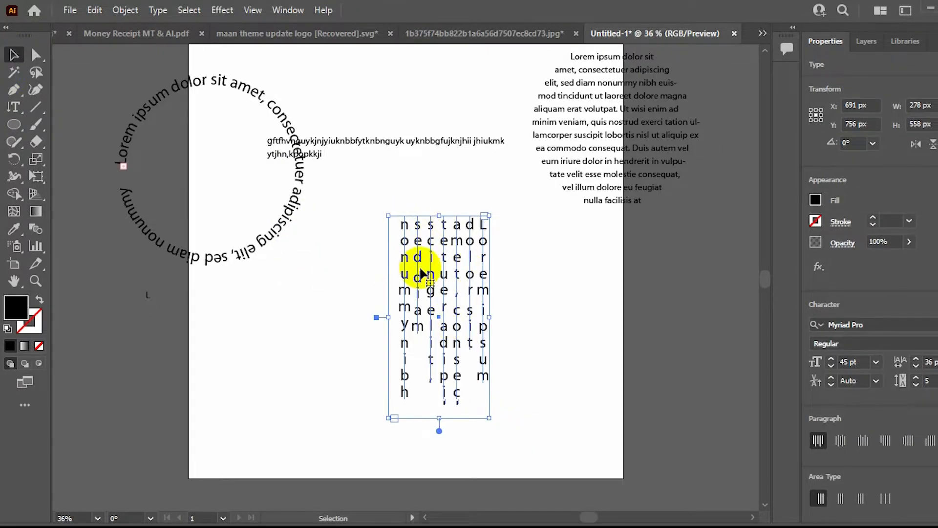
left_click(545, 317)
left_click_drag(489, 285, 443, 253)
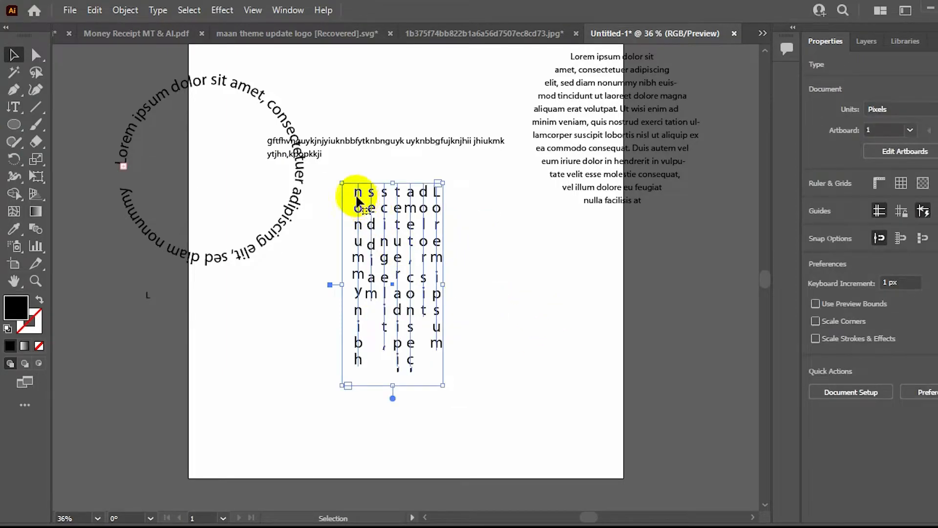
Replace the word "nonummy" in the vertical text block with "Maan technolgy"
double_click(352, 193)
double_click(358, 192)
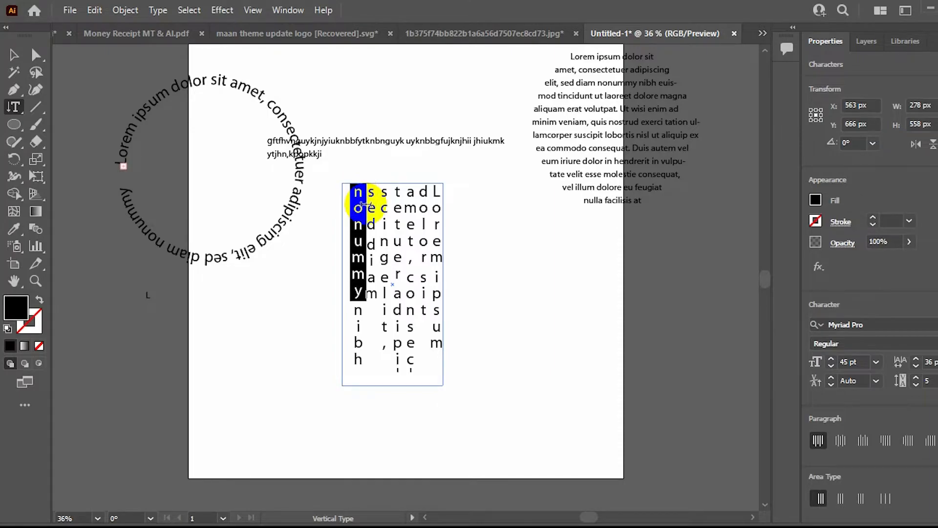
type("Maan techn")
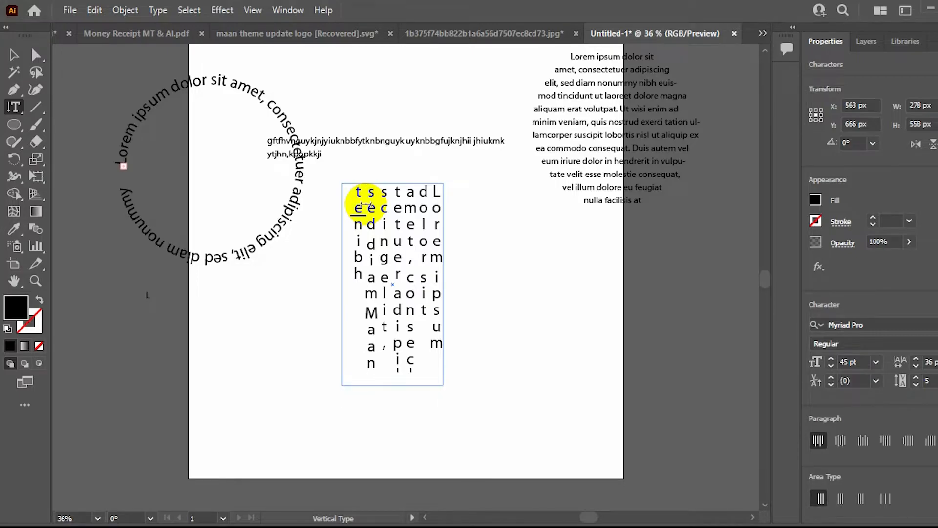
type("olgy")
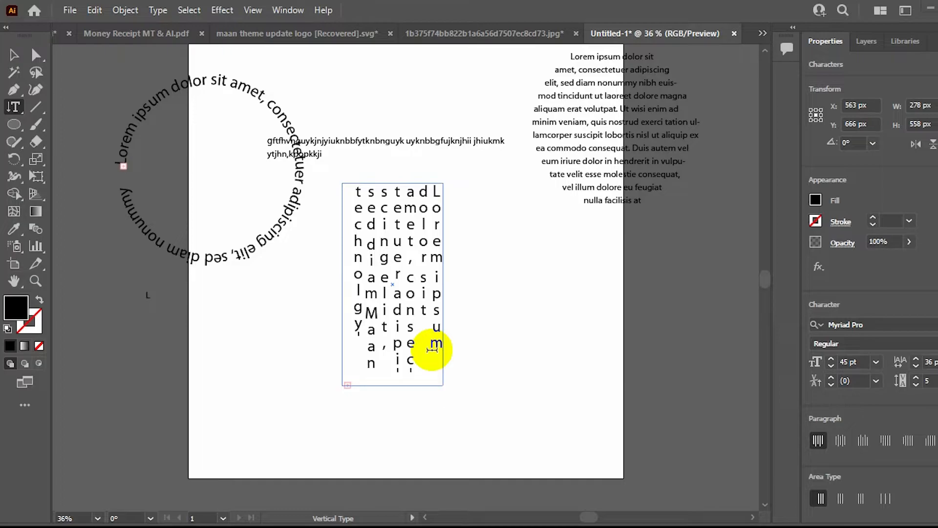
left_click_drag(14, 107, 86, 179)
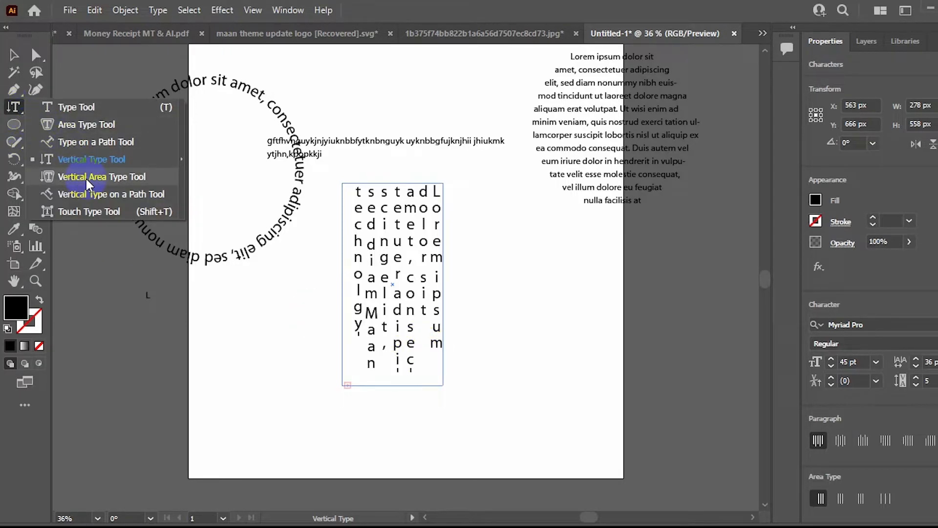
left_click_drag(115, 180, 102, 199)
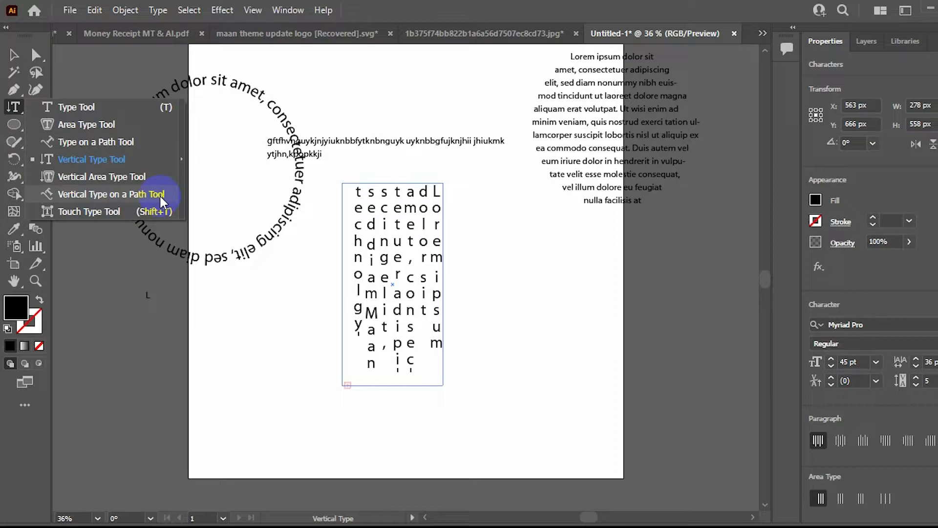
left_click(136, 270)
Delete the circular path text, the two-line text, the vertical text block and the circular area text to clear the artboard
left_click(10, 56)
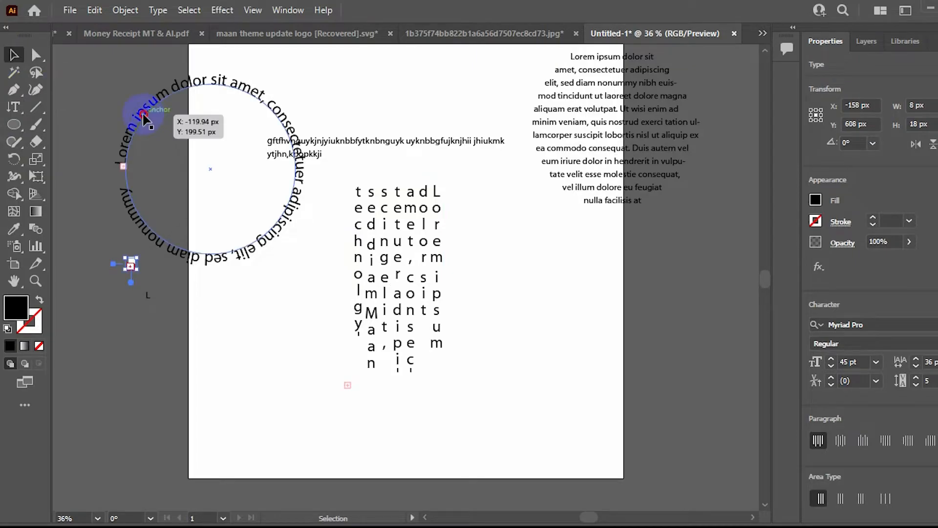
left_click_drag(144, 116, 94, 75)
left_click_drag(210, 204, 569, 331)
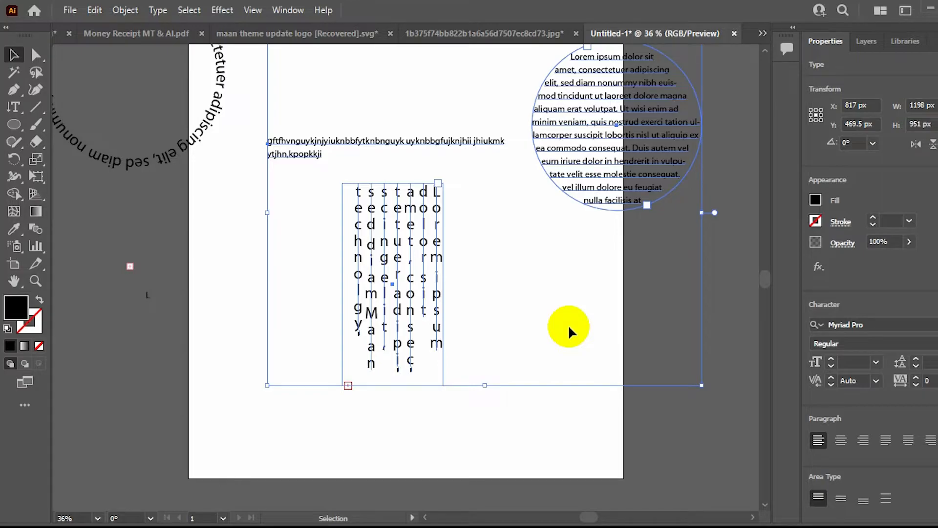
key("Delete")
key("Delete")
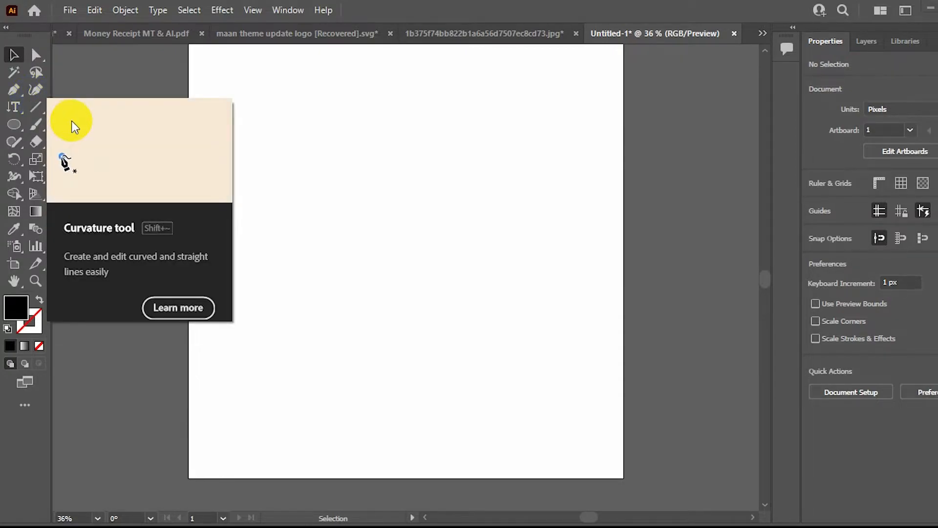
Draw a rounded rectangle about 862 × 506 px with a 12 px corner radius on the artboard and fill it with yellow
left_click(37, 108)
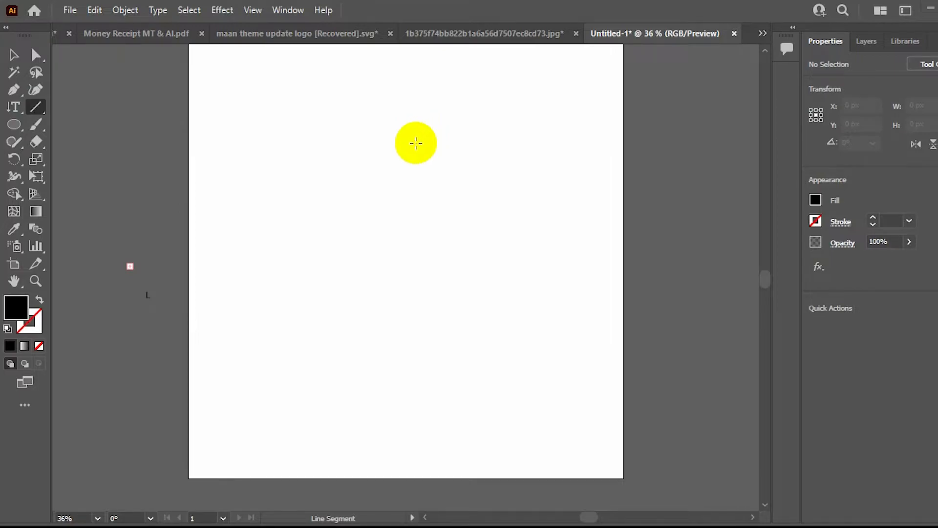
left_click_drag(16, 128, 58, 142)
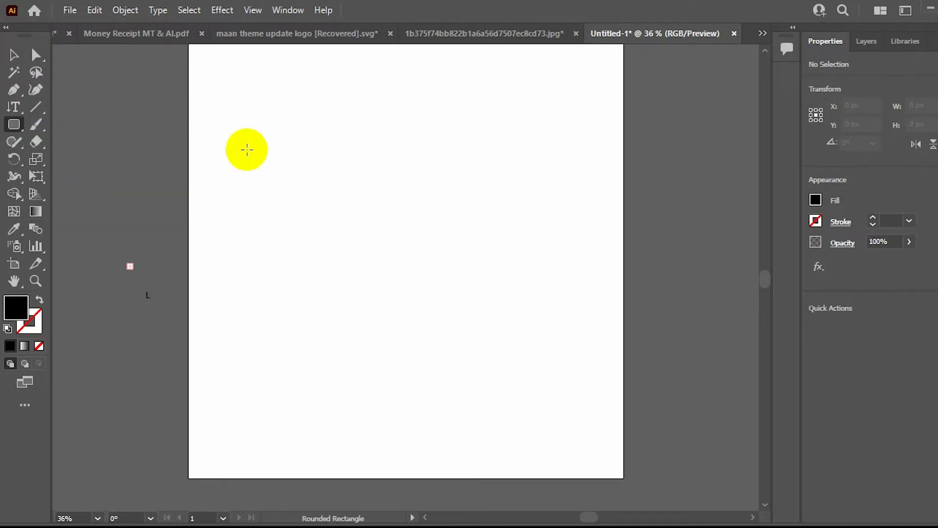
left_click_drag(247, 150, 559, 333)
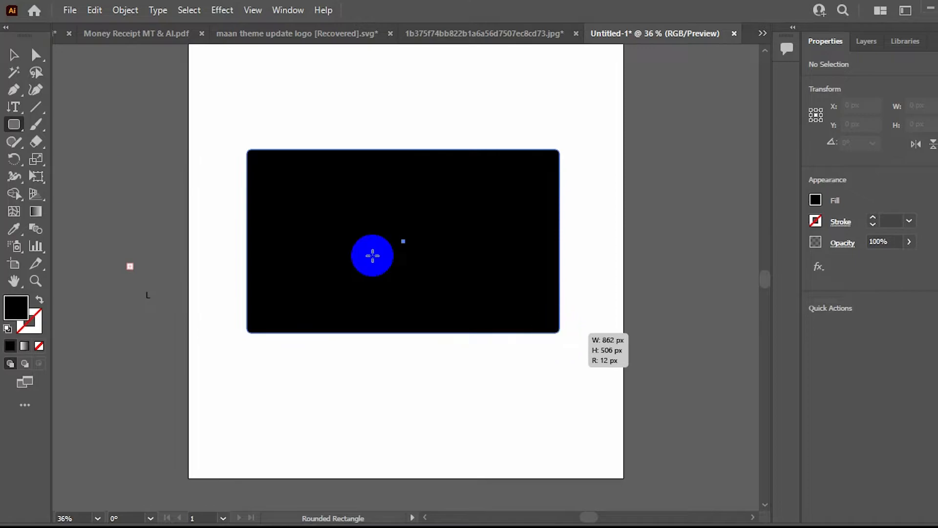
left_click(815, 200)
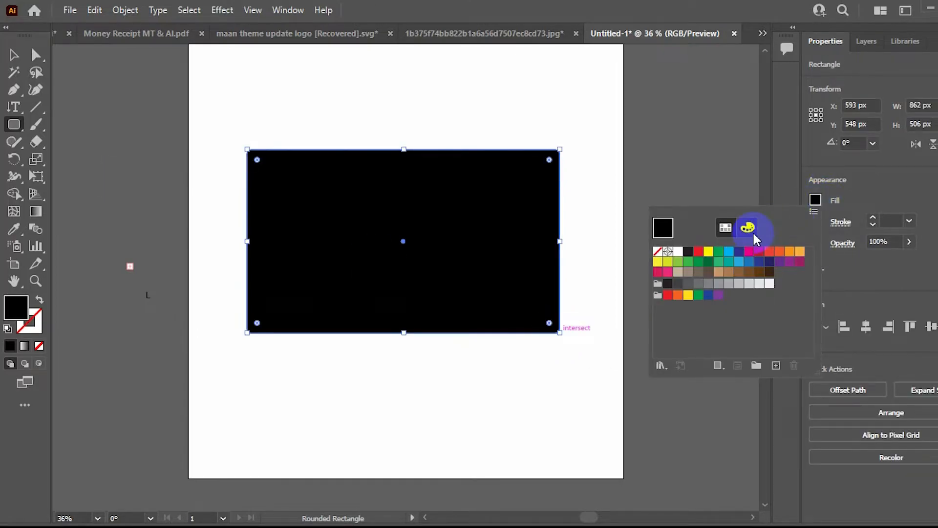
left_click(709, 252)
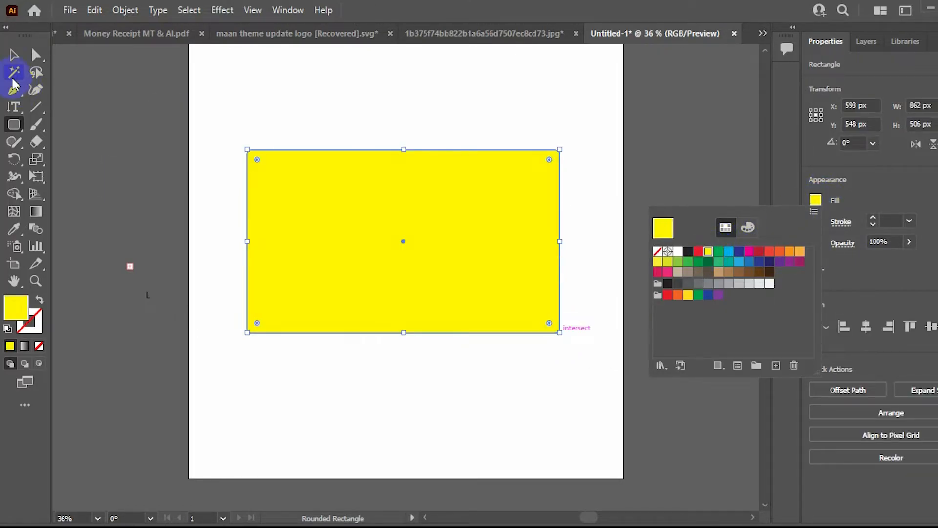
left_click(15, 55)
left_click(84, 99)
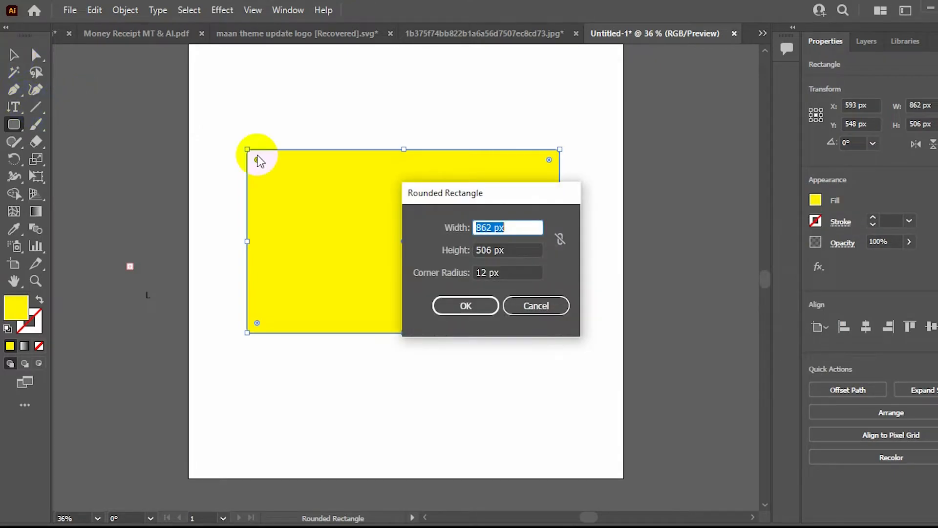
left_click(536, 305)
left_click(13, 55)
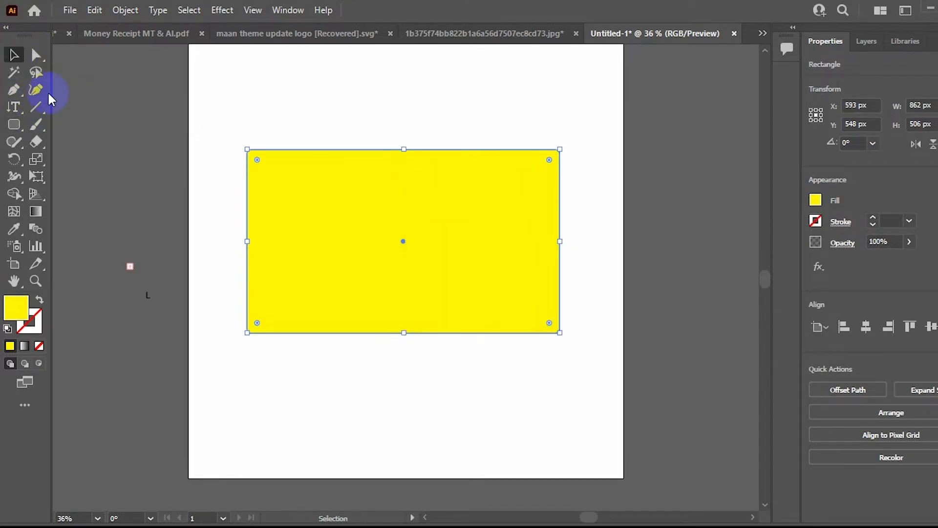
left_click(39, 108)
left_click(14, 57)
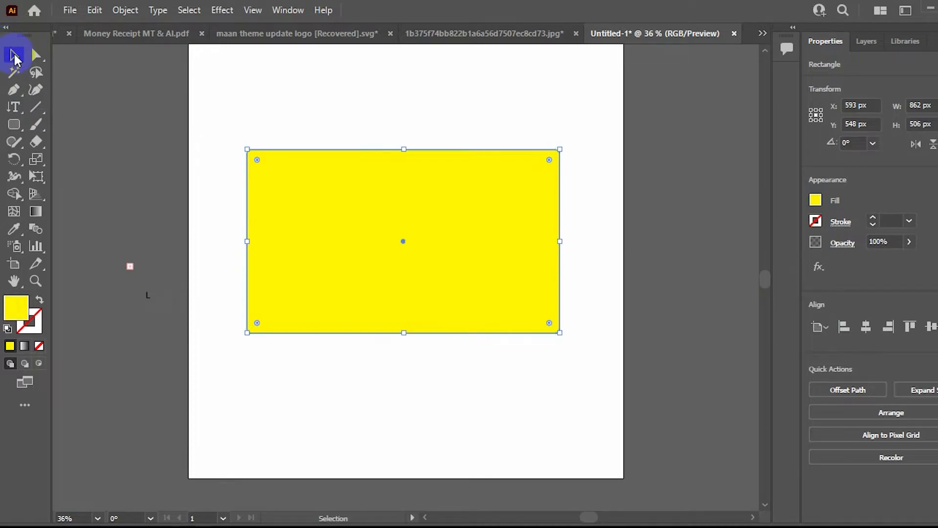
Draw a diagonal line about 570 × 750 px across the yellow rounded rectangle with the Line Segment tool
left_click(111, 96)
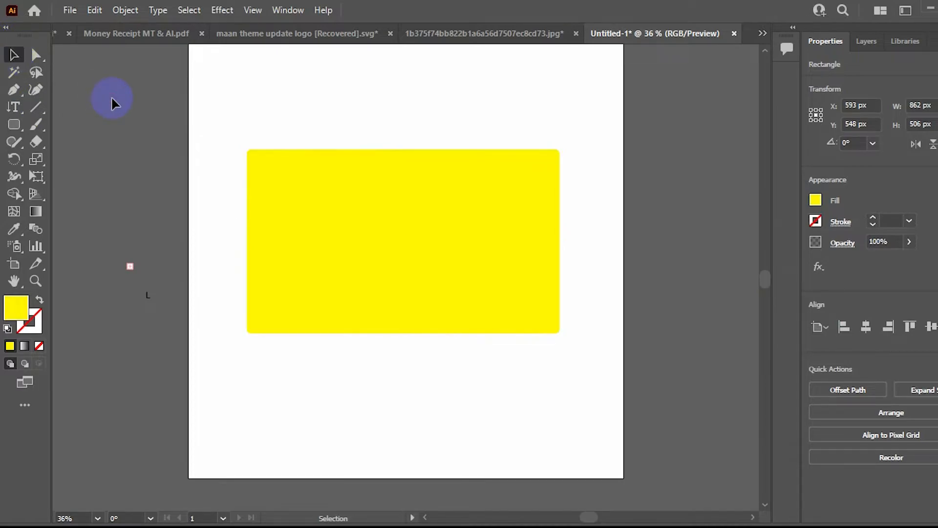
left_click(35, 108)
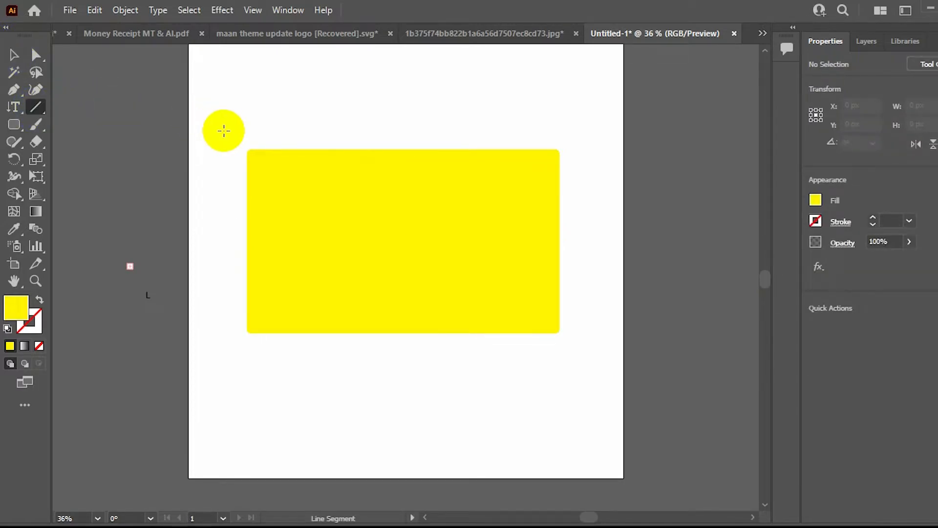
left_click_drag(296, 110, 503, 381)
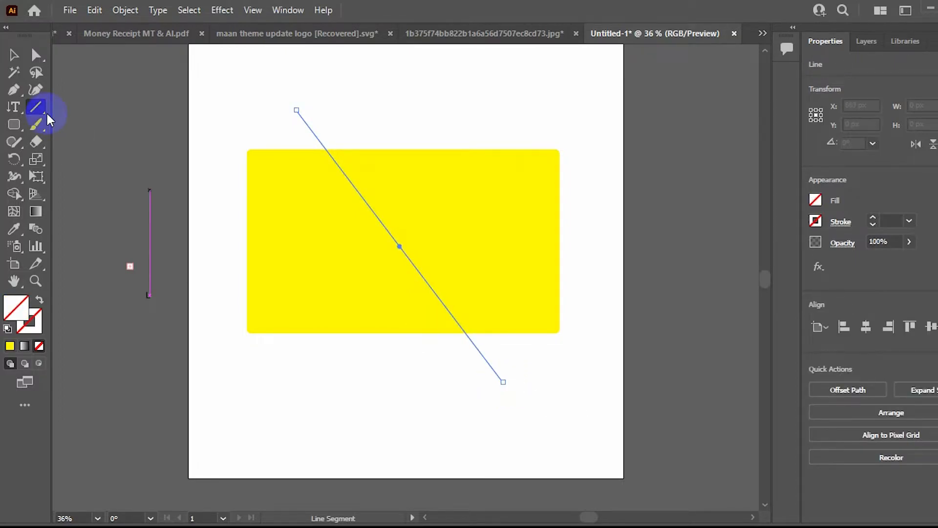
left_click(13, 54)
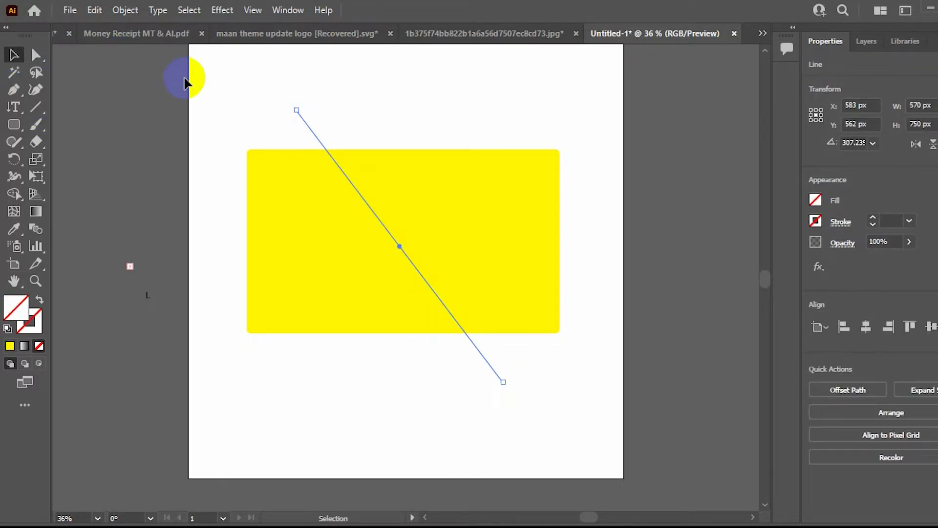
left_click(14, 55)
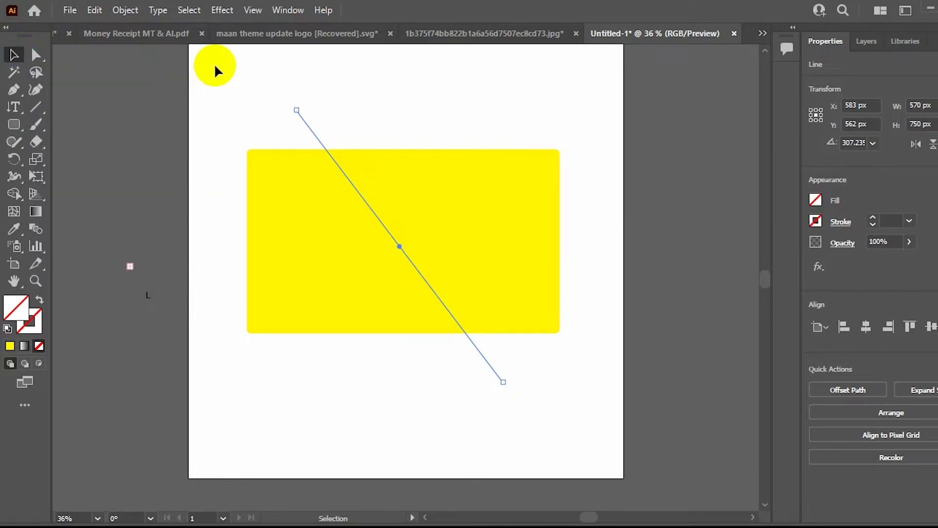
Group the diagonal line with the yellow rectangle and split the rectangle along the line with the Pathfinder Divide operation
left_click_drag(215, 65, 532, 370)
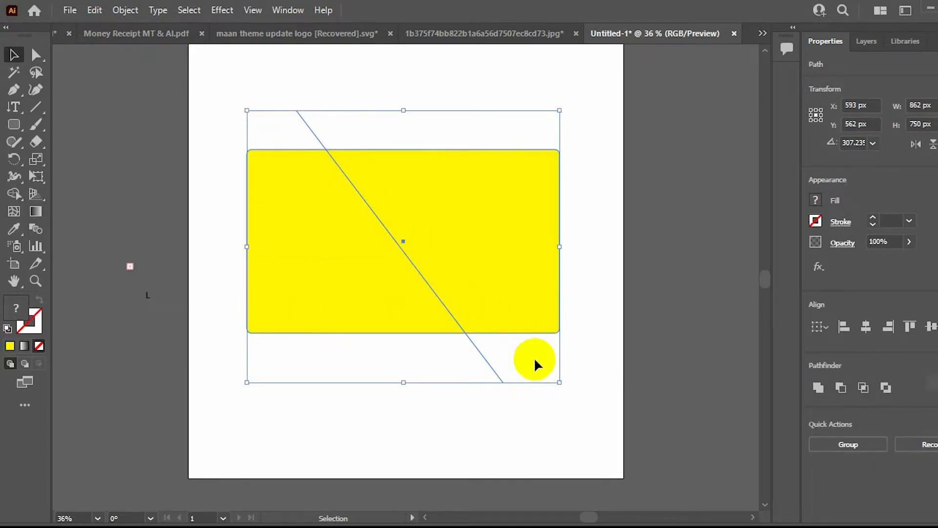
right_click(519, 332)
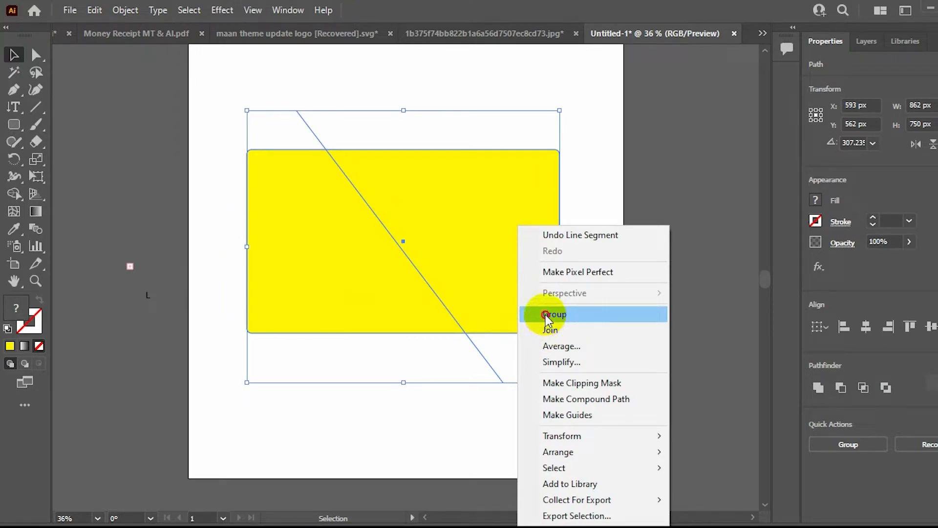
left_click(545, 315)
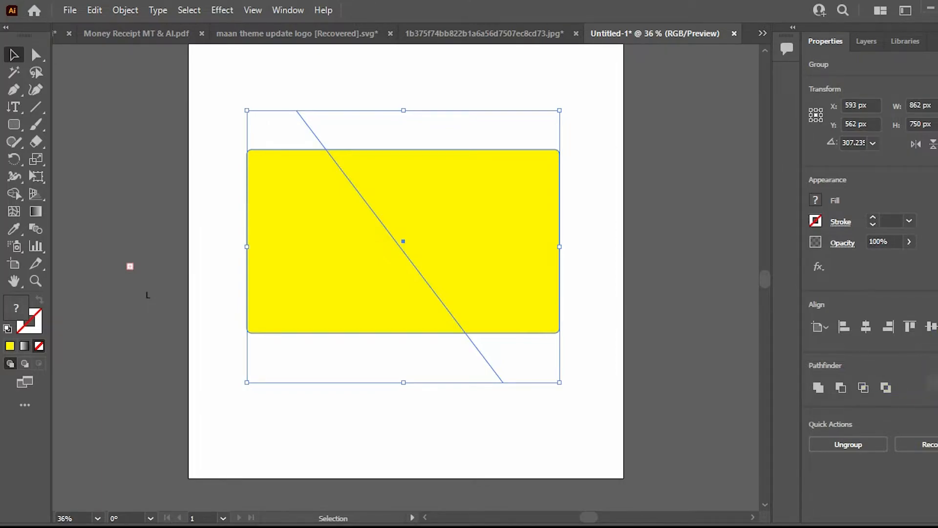
left_click(936, 400)
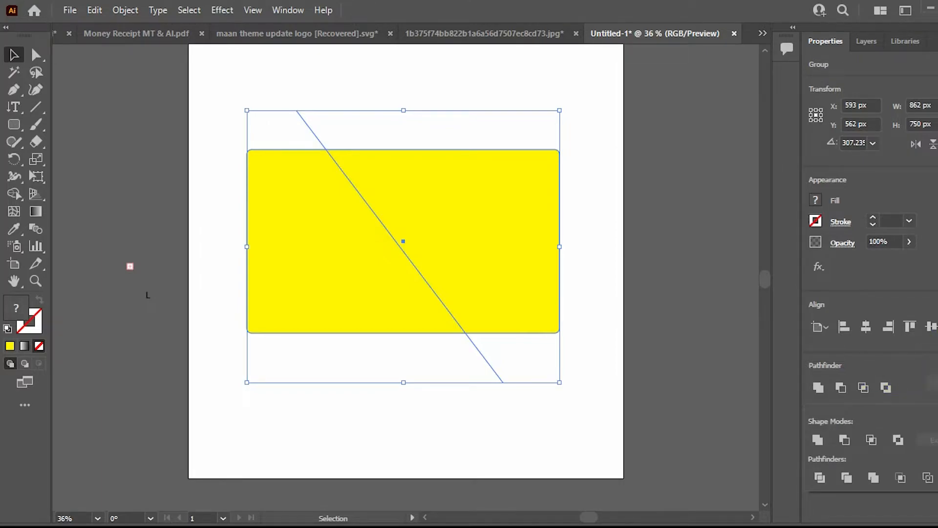
left_click(819, 479)
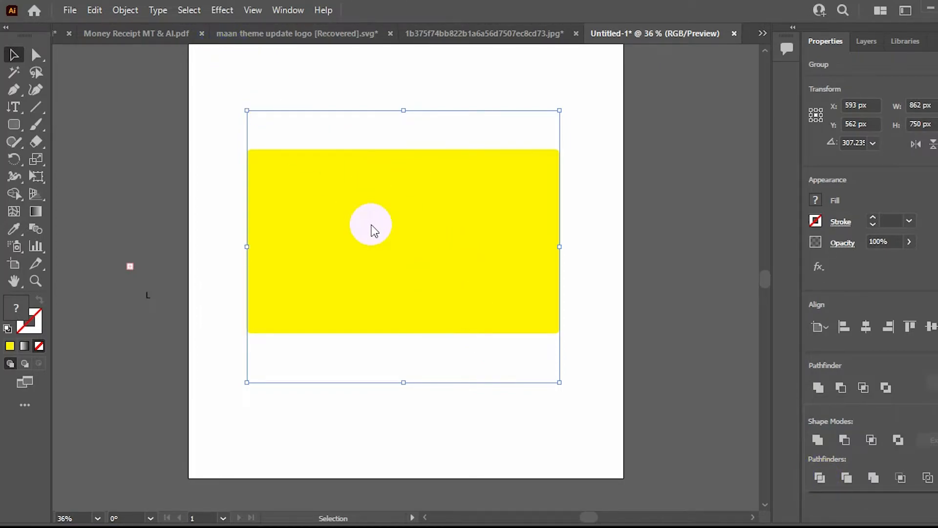
Ungroup the divided rectangle and reposition its two pieces separately, placing the left piece at about X 401 px, Y 328 px
key("ctrl+shift+a")
right_click(456, 198)
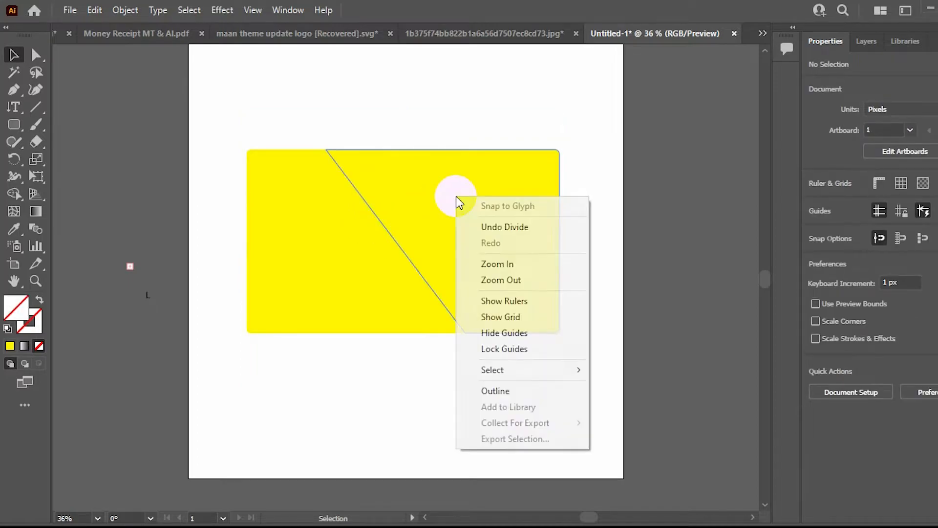
left_click_drag(320, 122, 463, 293)
right_click(466, 269)
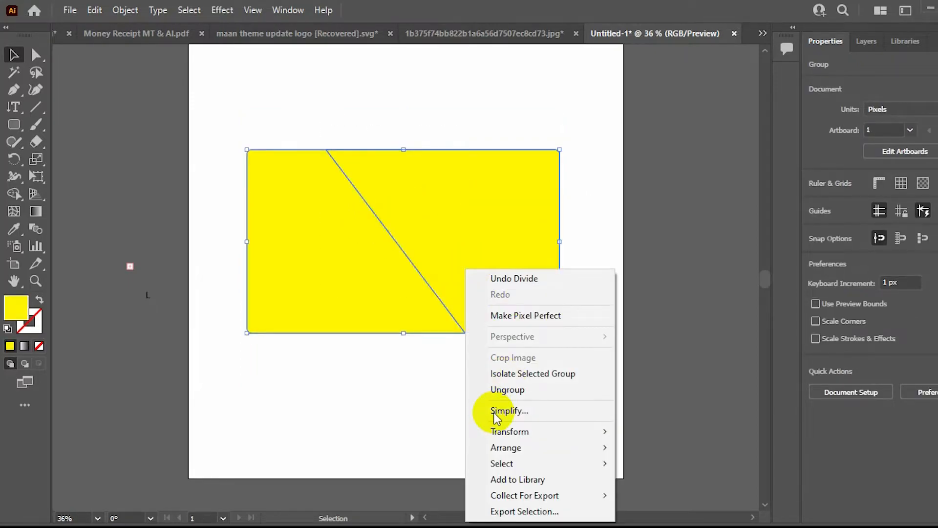
left_click(506, 389)
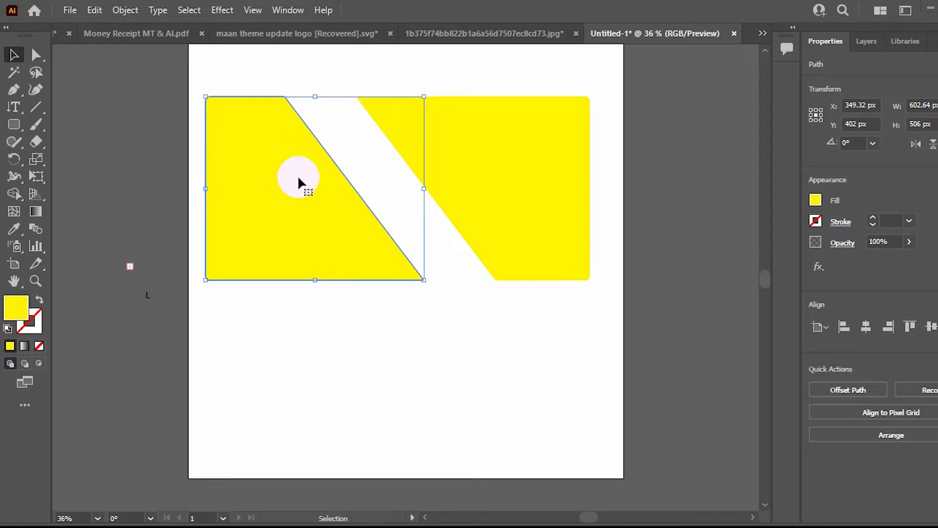
left_click_drag(298, 178, 318, 214)
left_click_drag(540, 163, 488, 206)
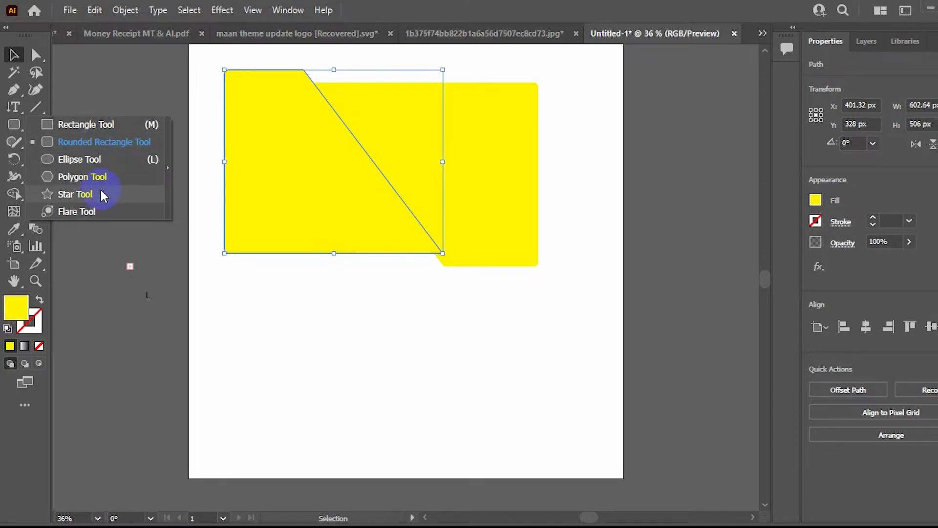
Draw a flat-topped hexagon about 578 × 501 px with the Polygon tool and move it to X 1200 px, Y 328 px
left_click(78, 125)
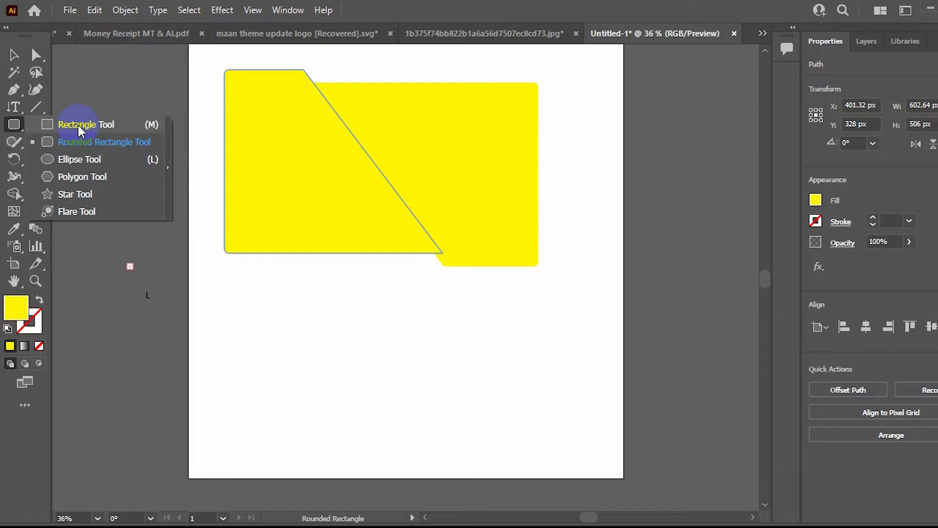
left_click(66, 177)
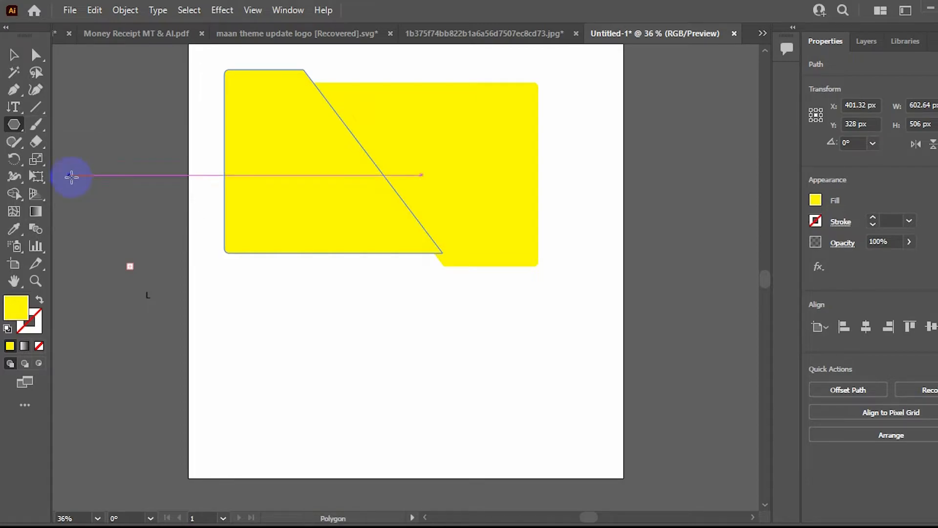
left_click_drag(314, 294, 311, 425)
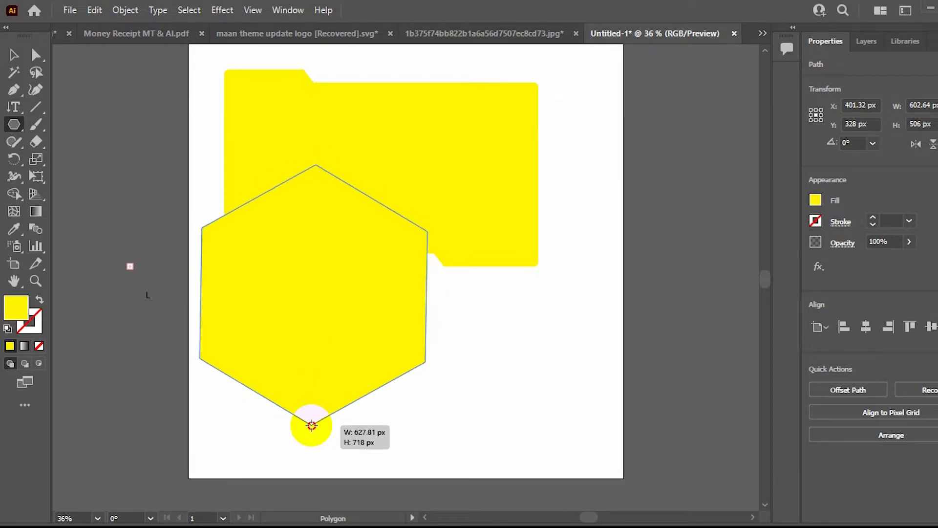
key("shift")
left_click_drag(312, 425, 372, 460)
key("v")
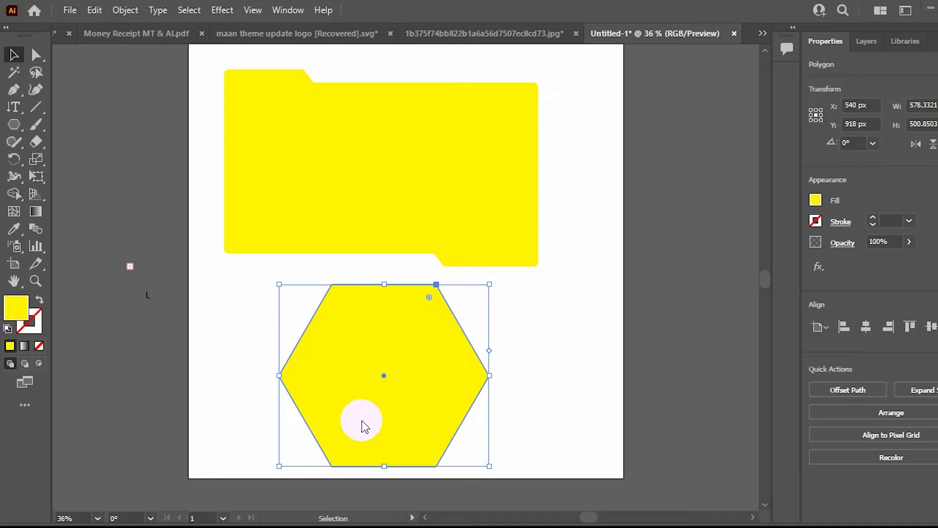
left_click_drag(362, 421, 593, 215)
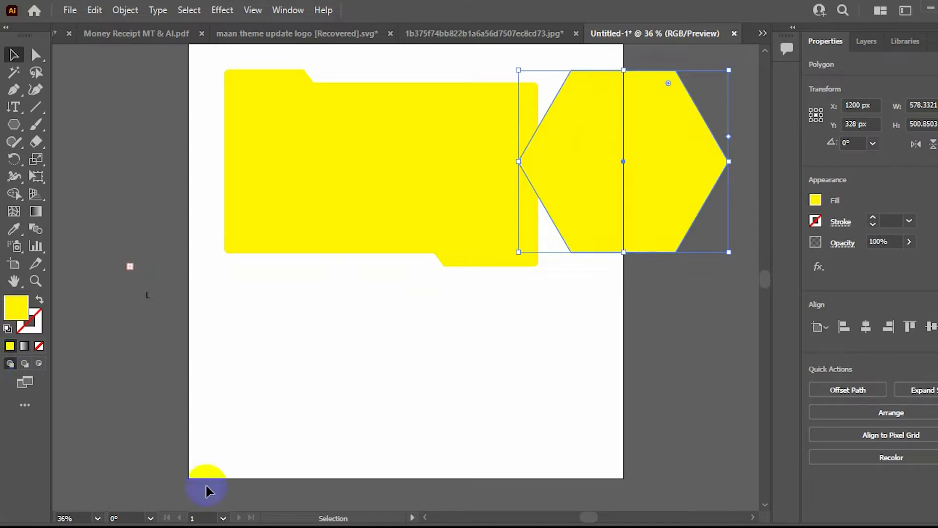
Create a 3-sided polygon with a 289.166 px radius and move it to about X 384 px, Y 864 px
left_click_drag(13, 129, 67, 182)
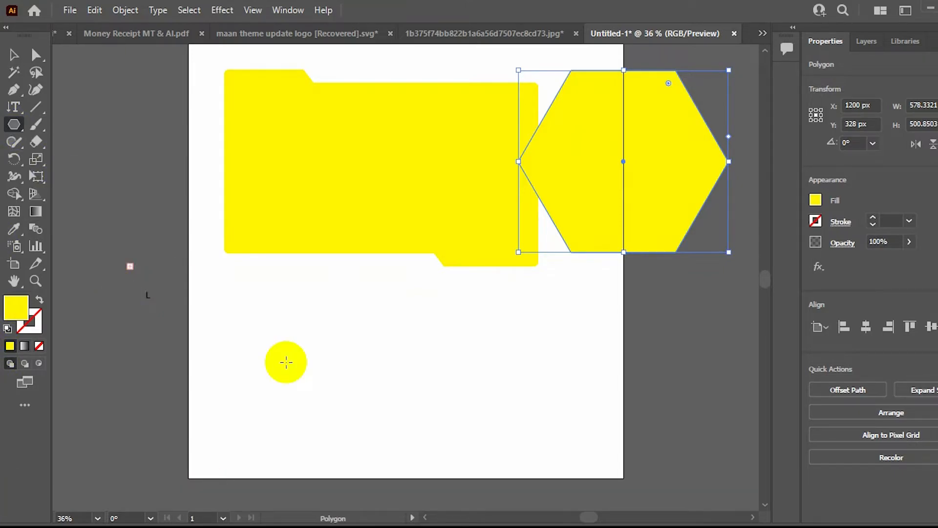
left_click(308, 309)
key("Tab")
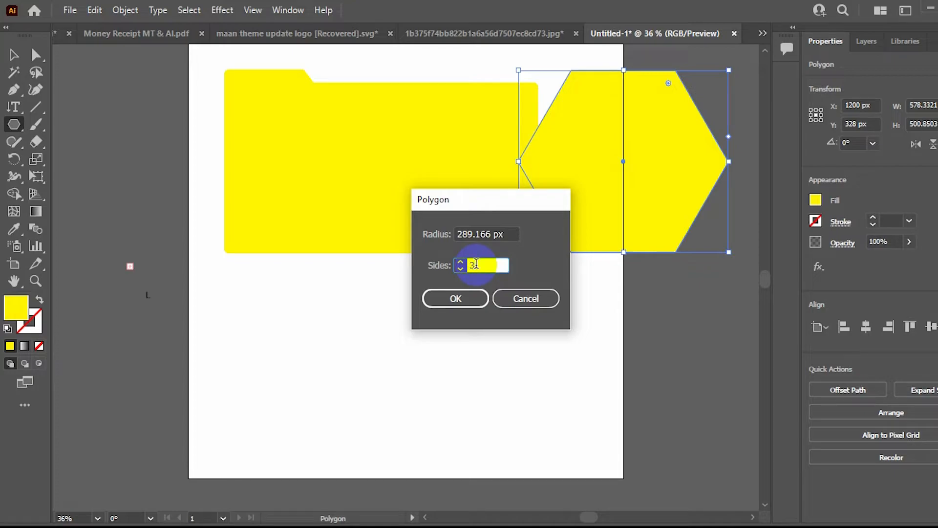
key("Return")
key("v")
left_click_drag(269, 302, 324, 372)
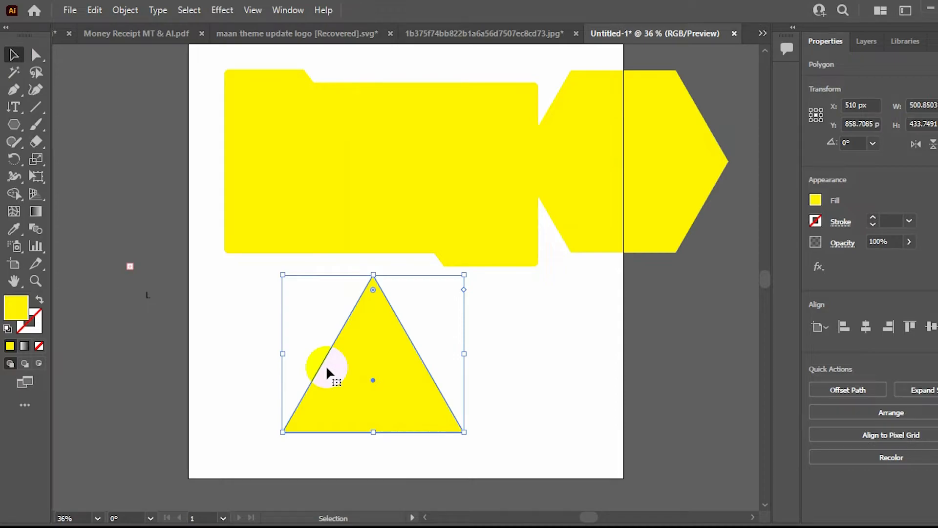
Draw a three-pointed shape about 284 × 253 px with the Star tool beside the large triangle
right_click(14, 126)
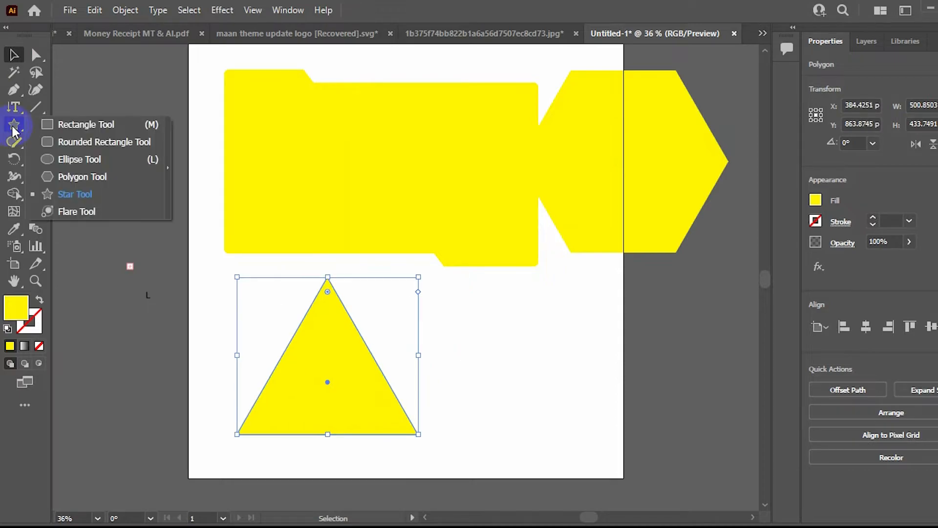
left_click(108, 200)
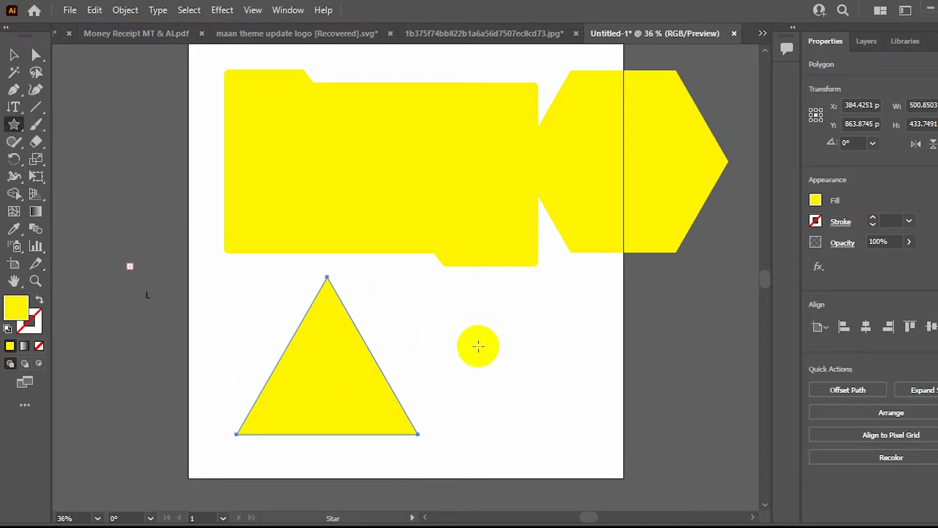
left_click_drag(447, 294, 499, 327)
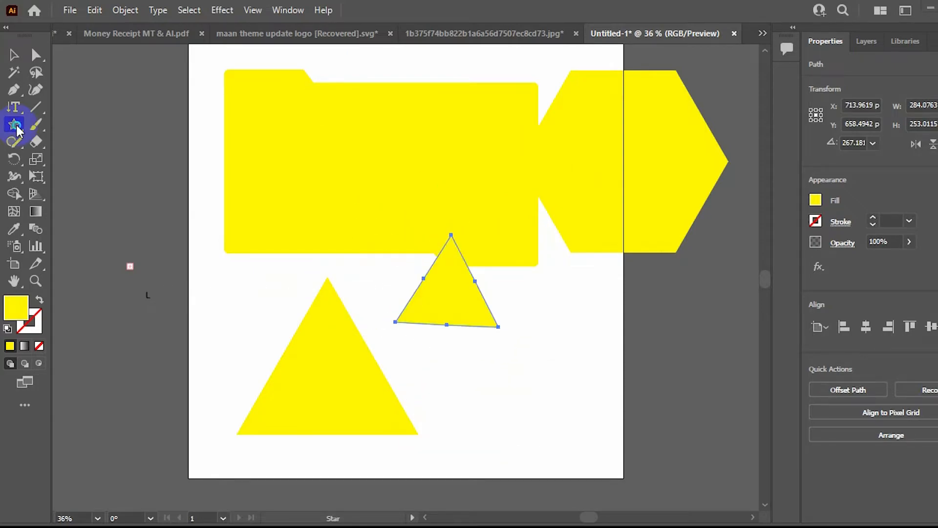
Create a 5-point star with radii of 164.2102 px and 82.1051 px to the right of the small triangle
left_click(14, 124)
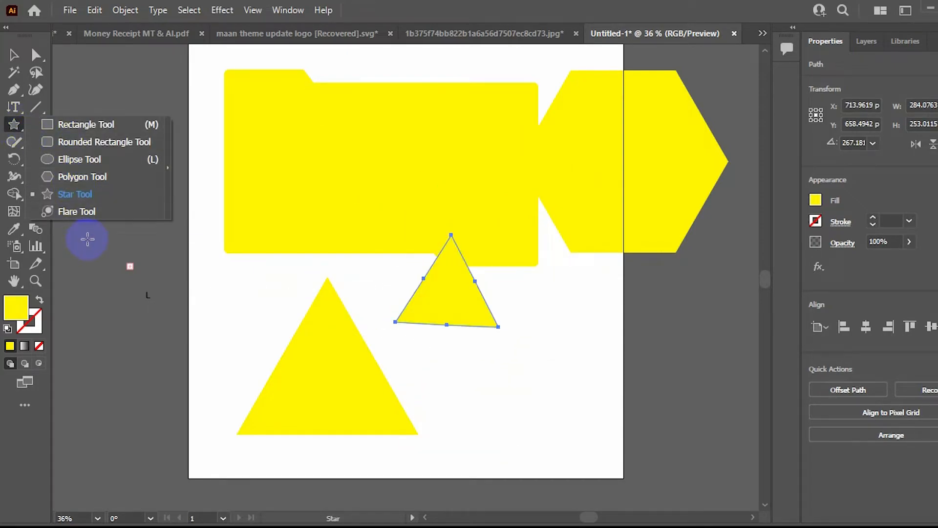
left_click(99, 193)
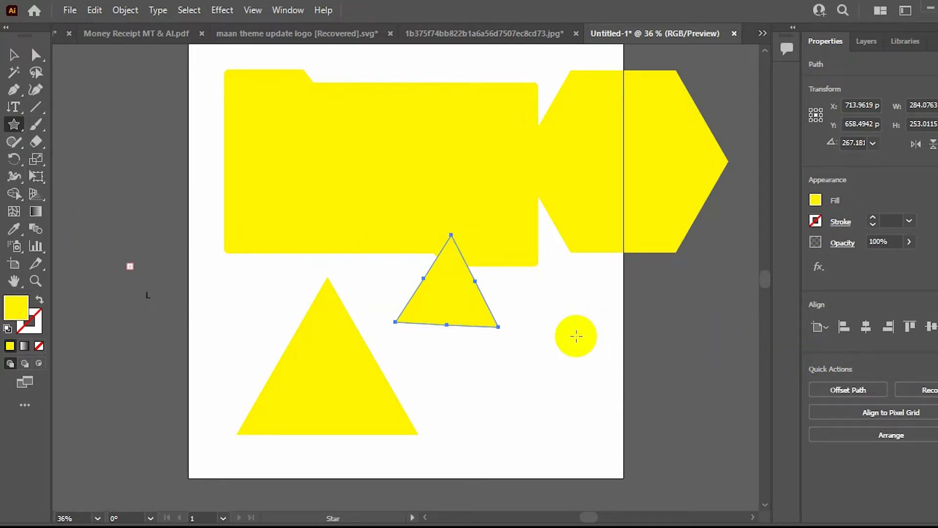
left_click(574, 337)
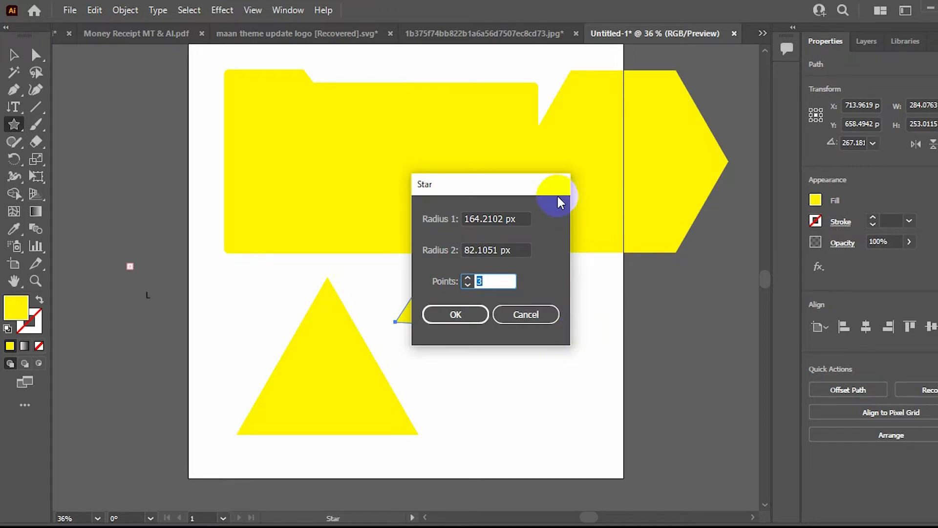
left_click(481, 280)
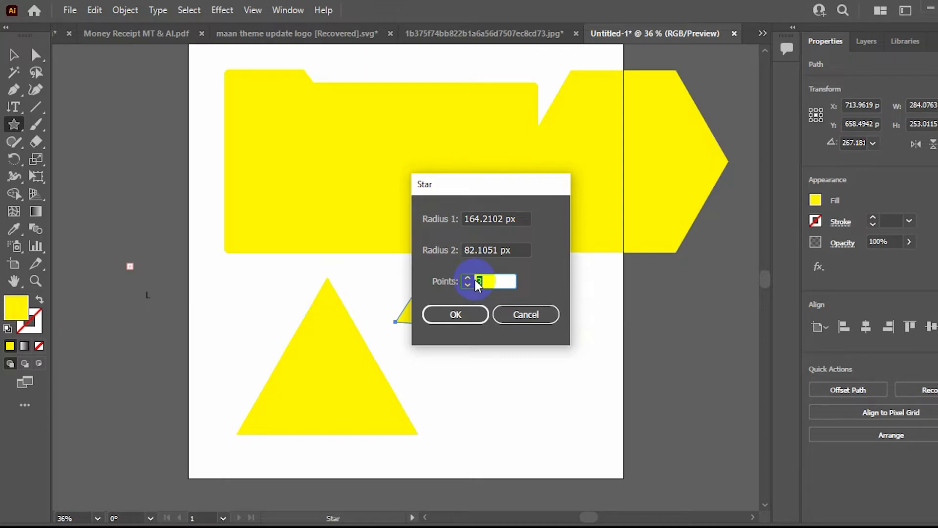
type("66")
key("BackSpace")
key("BackSpace")
type("5")
left_click(475, 315)
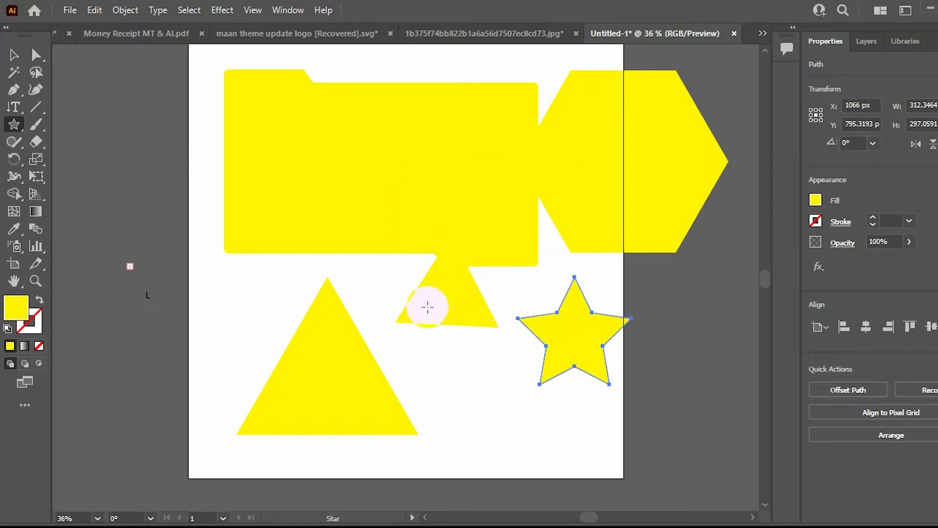
Move the star to about X 1044 px, Y 766 px and shift the small triangle about 40 px right and 142 px down
key("v")
mouse_move(573, 342)
left_mouse_down()
mouse_move(511, 391)
mouse_move(566, 326)
left_mouse_up()
left_click_drag(435, 291, 450, 343)
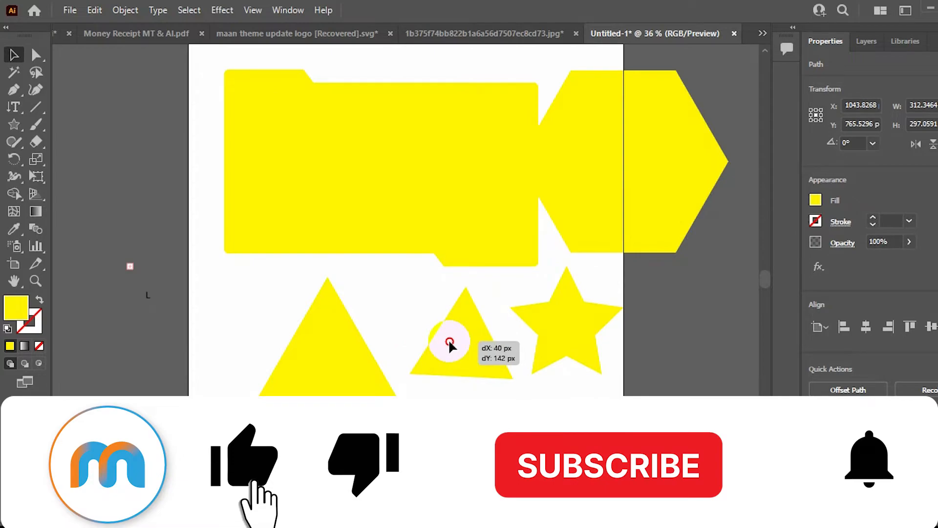
left_click(400, 384)
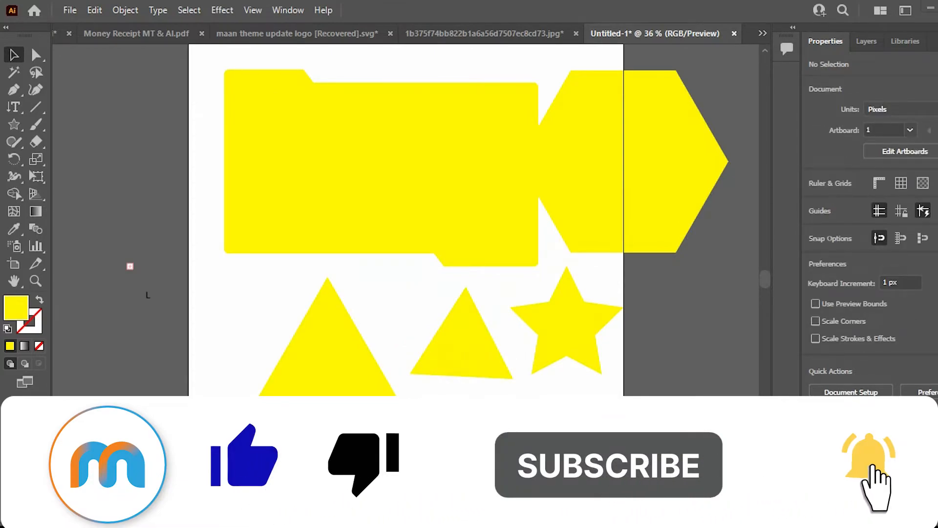
Delete all the yellow shapes from the artboard and the leftover objects beside it
left_click_drag(202, 62, 661, 415)
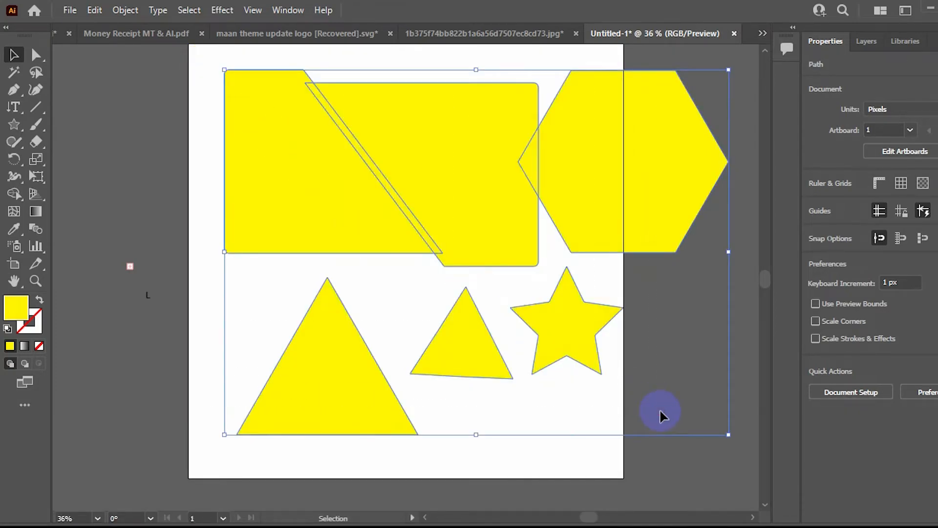
key("Delete")
left_click(243, 308)
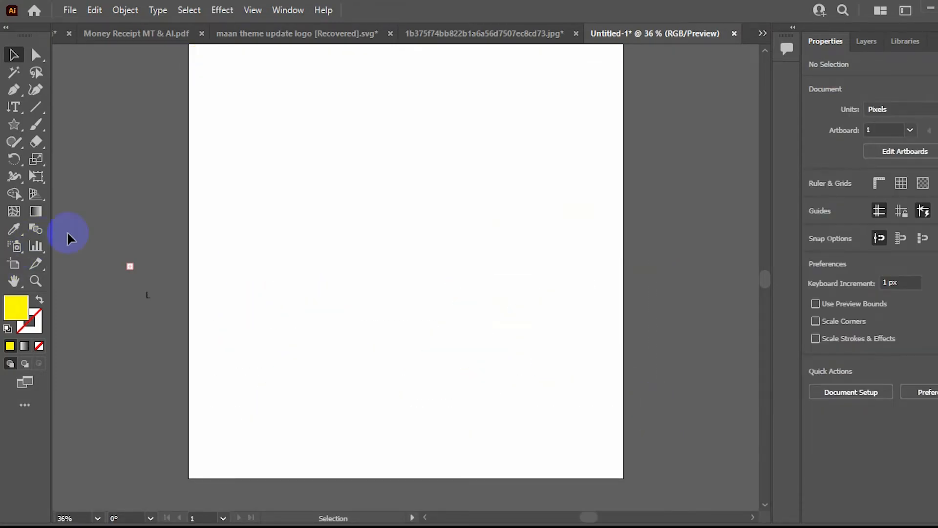
key("ctrl+a")
key("Delete")
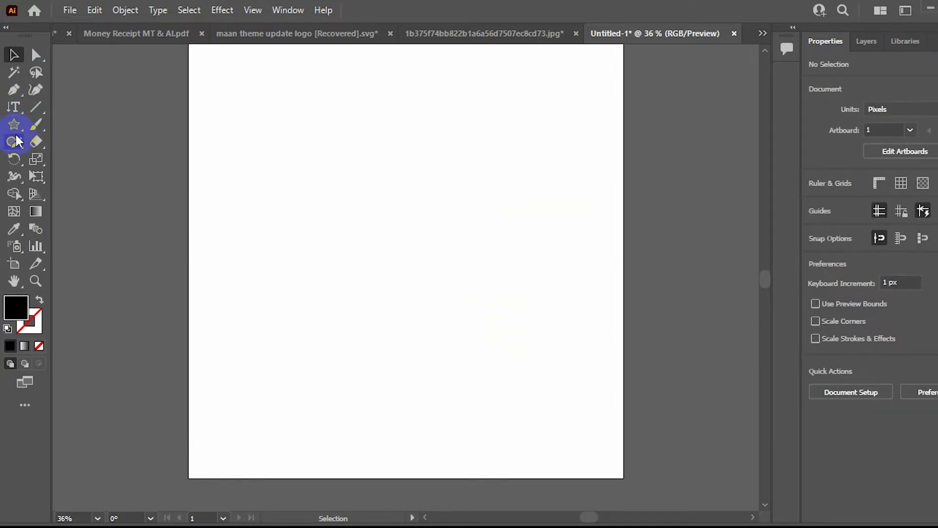
Paint two long wavy strokes across the upper artboard, a w-shaped stroke and a looped scribble below with the Paintbrush tool
left_click(36, 130)
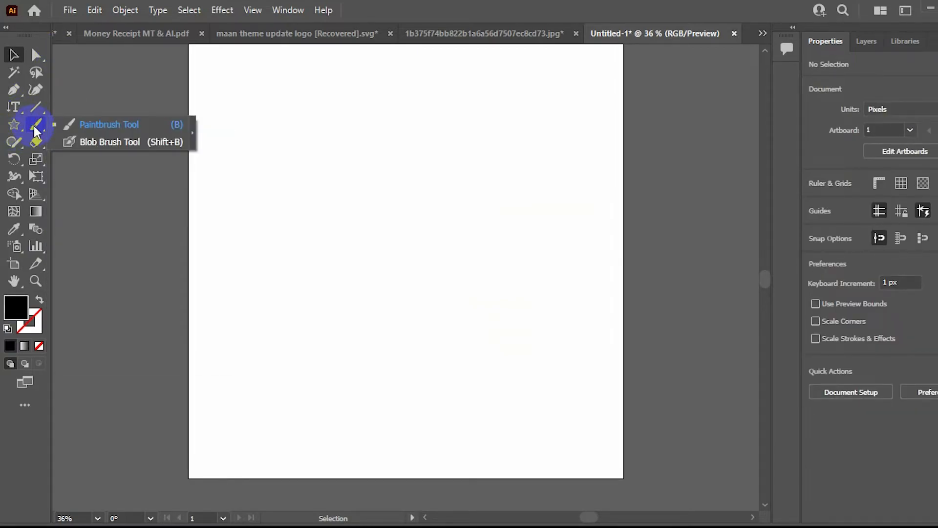
left_click(36, 128)
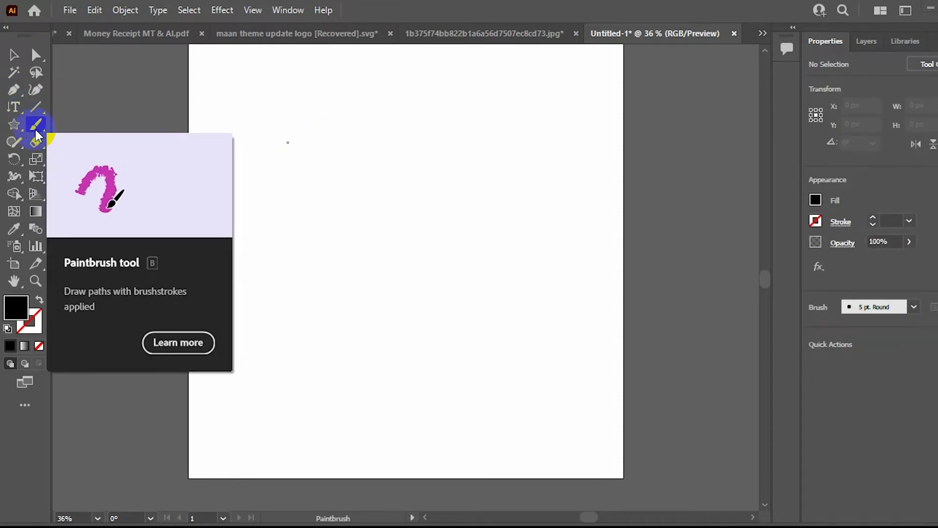
mouse_move(266, 129)
left_mouse_down()
mouse_move(295, 114)
mouse_move(349, 125)
mouse_move(396, 163)
mouse_move(462, 107)
mouse_move(489, 101)
mouse_move(554, 165)
left_mouse_up()
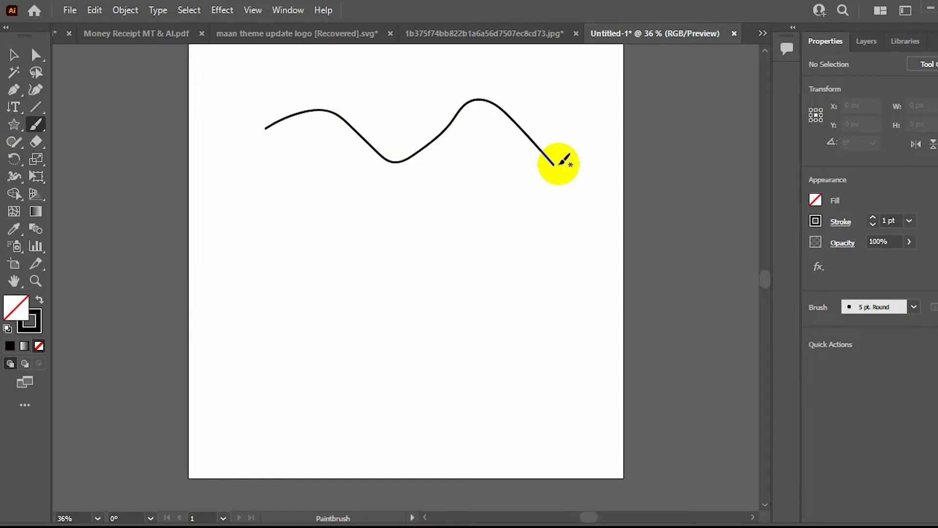
mouse_move(296, 237)
left_mouse_down()
mouse_move(355, 192)
mouse_move(431, 235)
mouse_move(483, 225)
mouse_move(535, 176)
mouse_move(557, 176)
mouse_move(611, 219)
left_mouse_up()
mouse_move(388, 306)
left_mouse_down()
mouse_move(345, 369)
mouse_move(405, 381)
mouse_move(438, 335)
mouse_move(437, 395)
mouse_move(463, 407)
mouse_move(505, 352)
mouse_move(495, 296)
left_mouse_up()
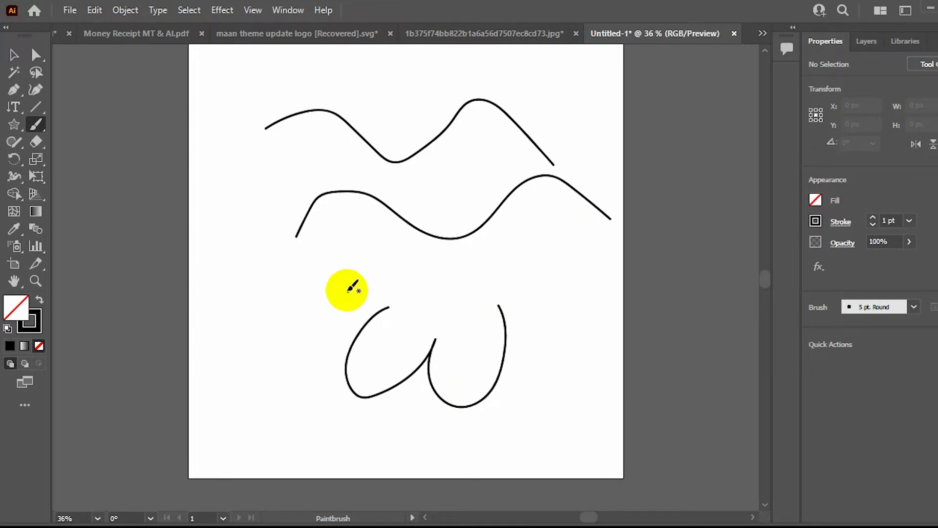
mouse_move(254, 262)
left_mouse_down()
mouse_move(245, 329)
mouse_move(279, 382)
mouse_move(298, 221)
mouse_move(410, 260)
left_mouse_up()
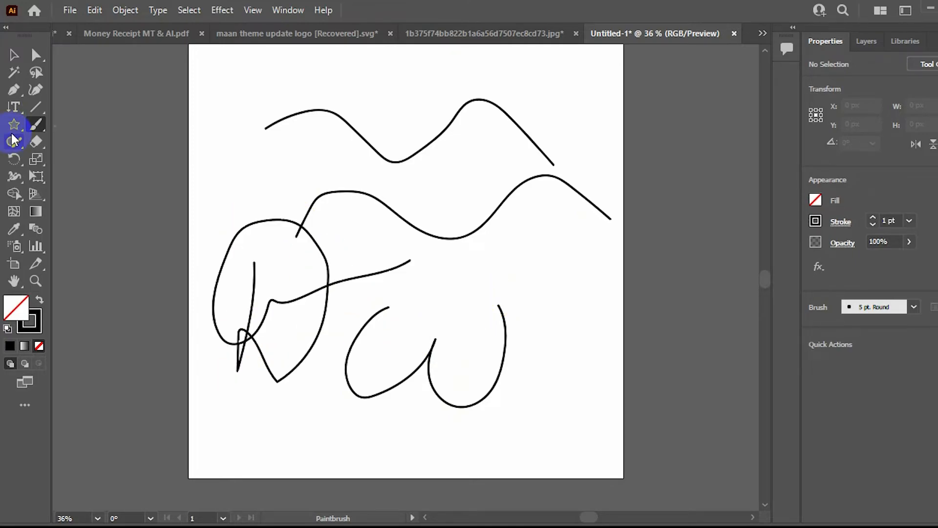
key("v")
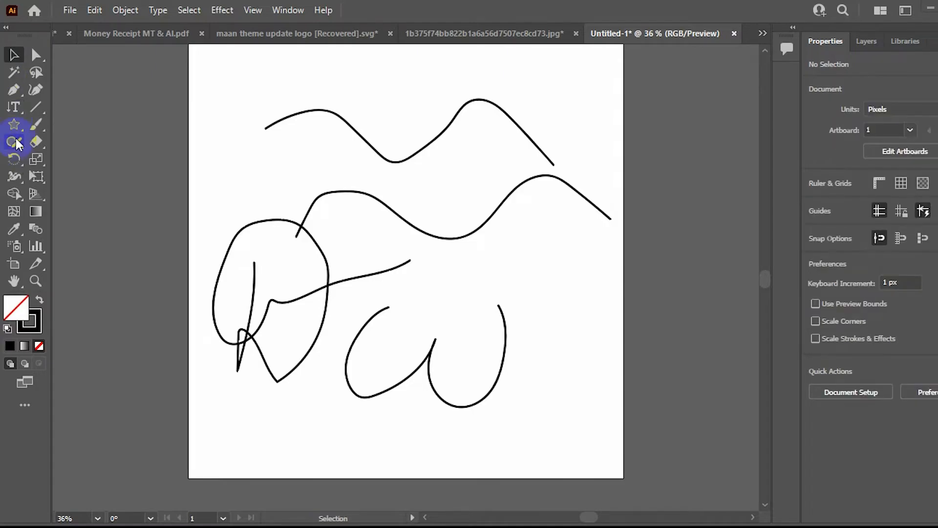
mouse_move(18, 144)
left_mouse_down()
mouse_move(77, 150)
mouse_move(100, 209)
mouse_move(100, 143)
left_mouse_up()
left_click(14, 143)
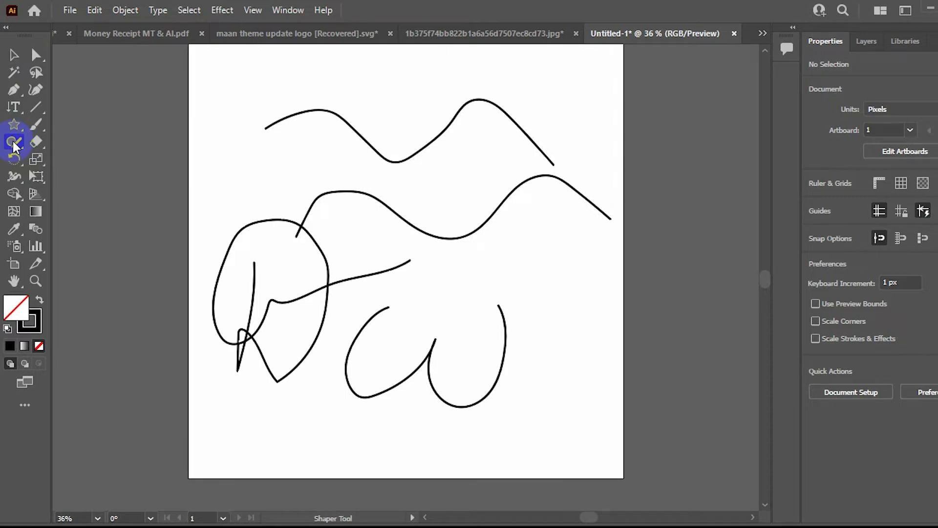
left_click_drag(15, 146, 68, 148)
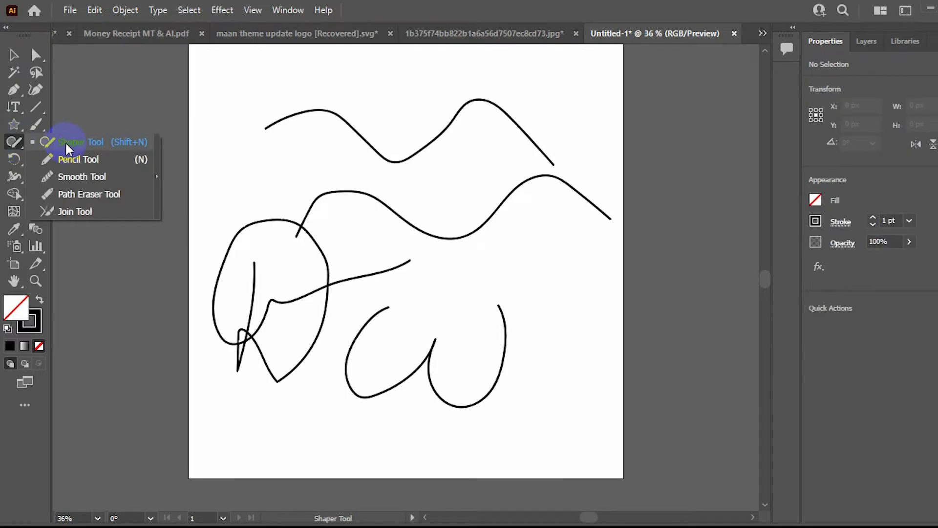
left_click(77, 104)
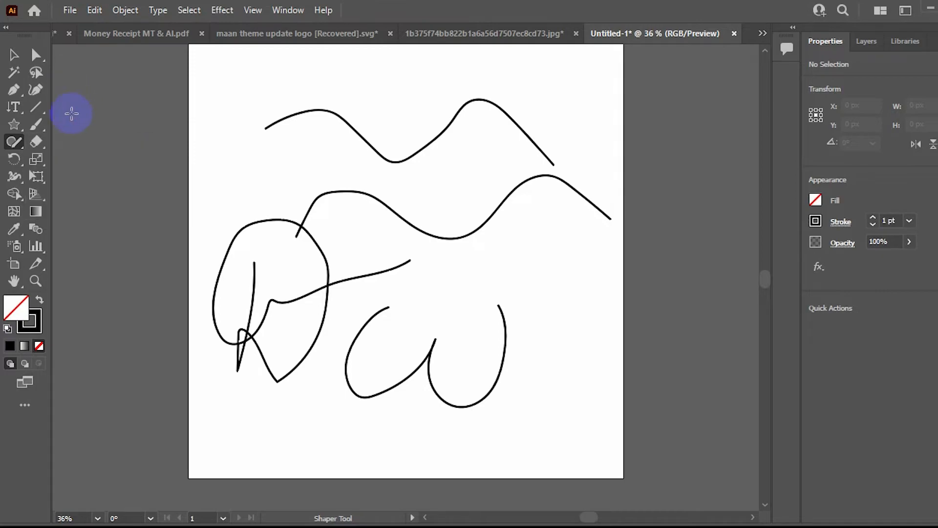
Erase most of the uppermost wavy stroke with the Eraser tool
left_click(39, 138)
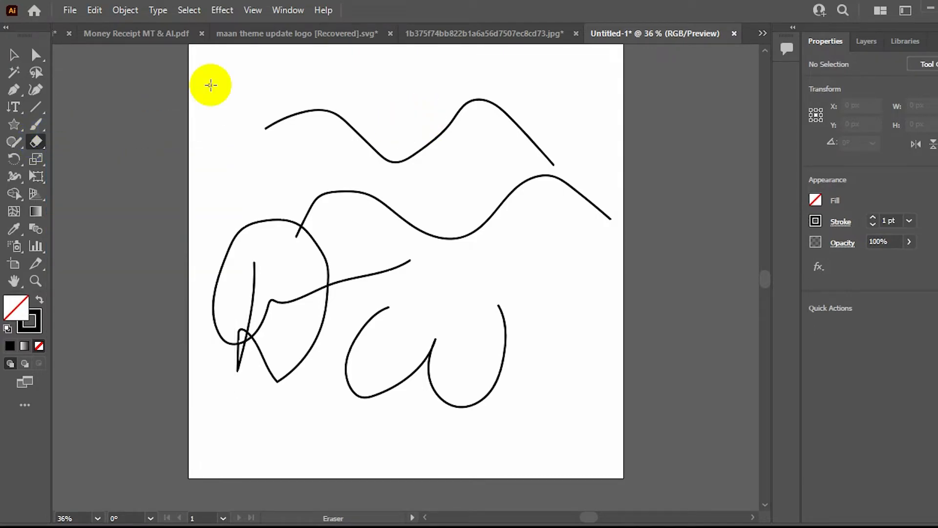
mouse_move(268, 130)
left_mouse_down()
mouse_move(305, 105)
mouse_move(331, 108)
mouse_move(376, 146)
mouse_move(331, 107)
left_mouse_up()
mouse_move(364, 144)
left_mouse_down()
mouse_move(389, 153)
mouse_move(441, 119)
mouse_move(494, 102)
mouse_move(550, 163)
mouse_move(490, 100)
left_mouse_up()
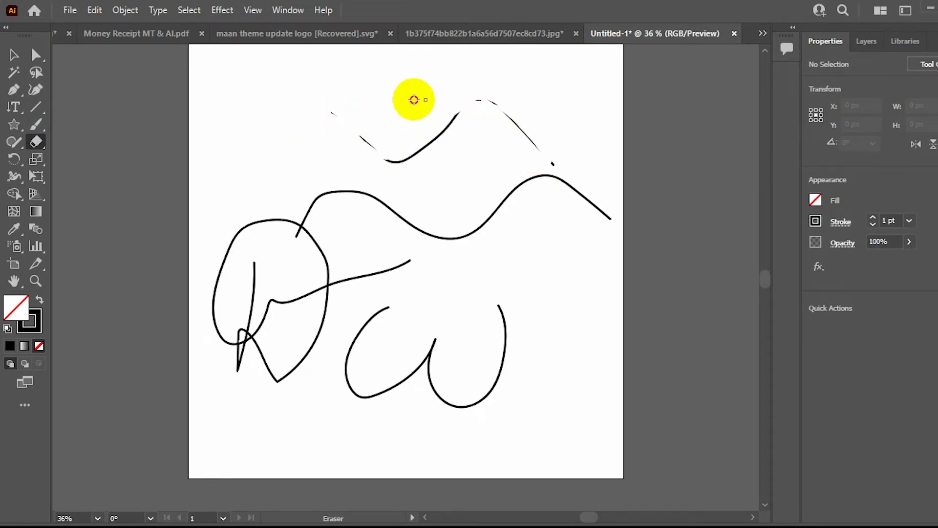
Select the remaining brush strokes on the artboard together and delete them
key("v")
left_click_drag(217, 76, 553, 400)
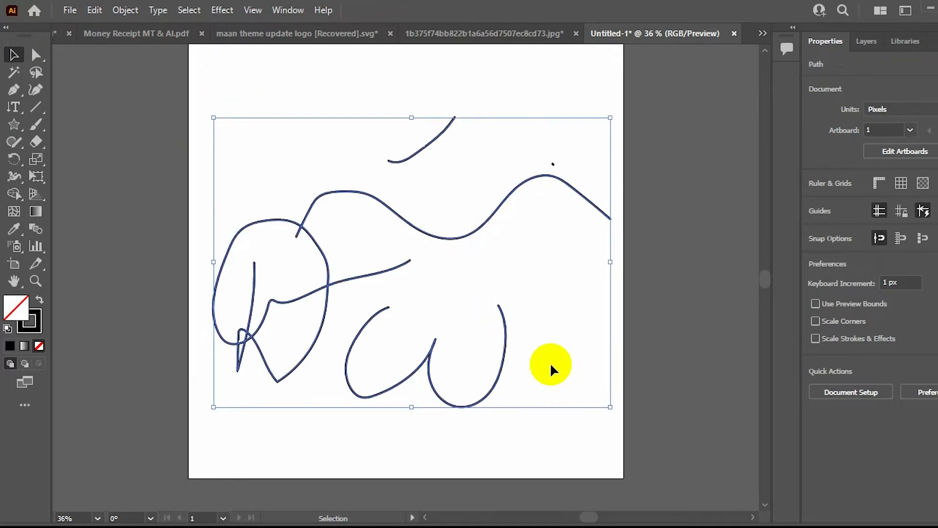
key("Delete")
Draw a black circle about 530 px in diameter near the artboard's centre with the Ellipse tool
left_click_drag(14, 124, 77, 163)
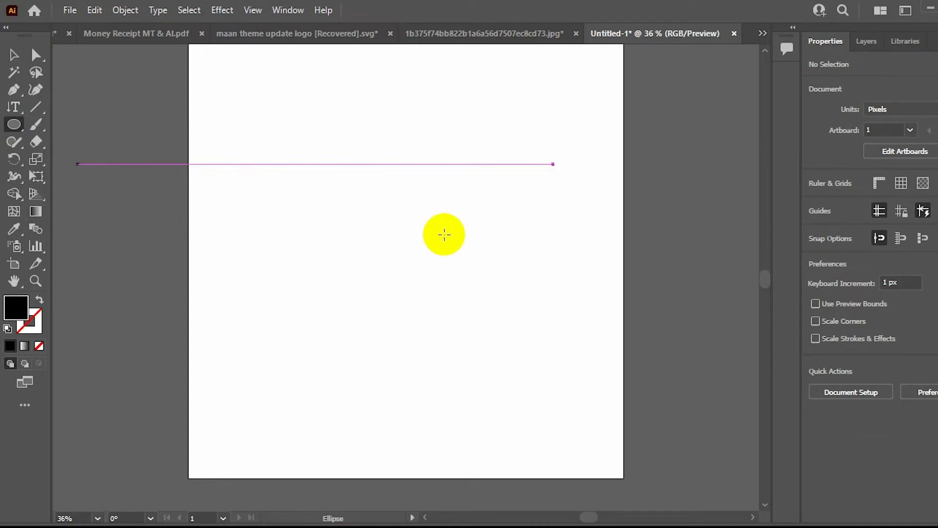
left_click_drag(374, 164, 520, 330)
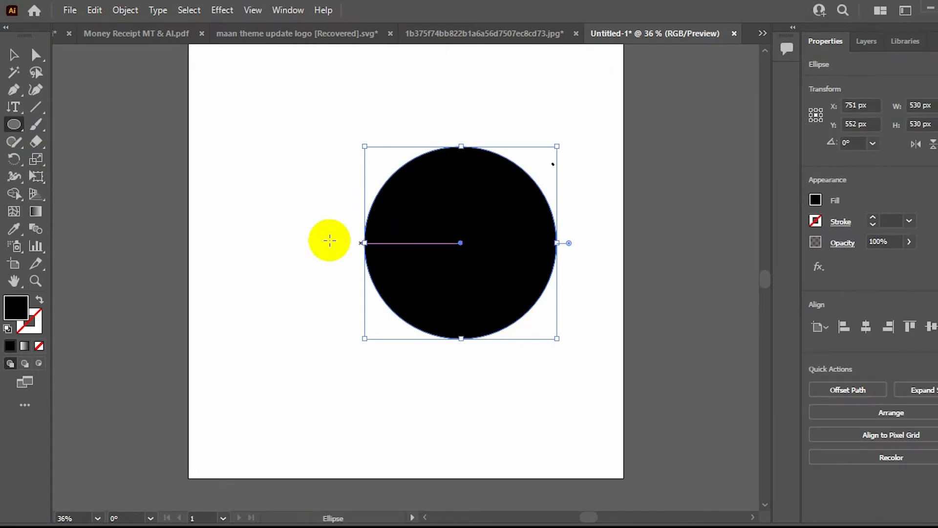
Try freehand Eraser strokes across the lower part of the black circle and undo them
right_click(37, 140)
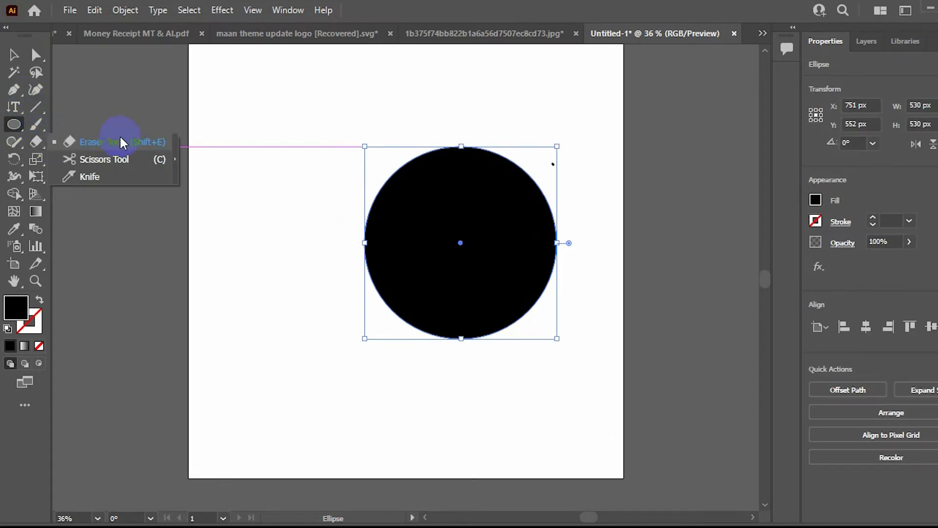
left_click(120, 135)
left_click_drag(441, 327, 623, 334)
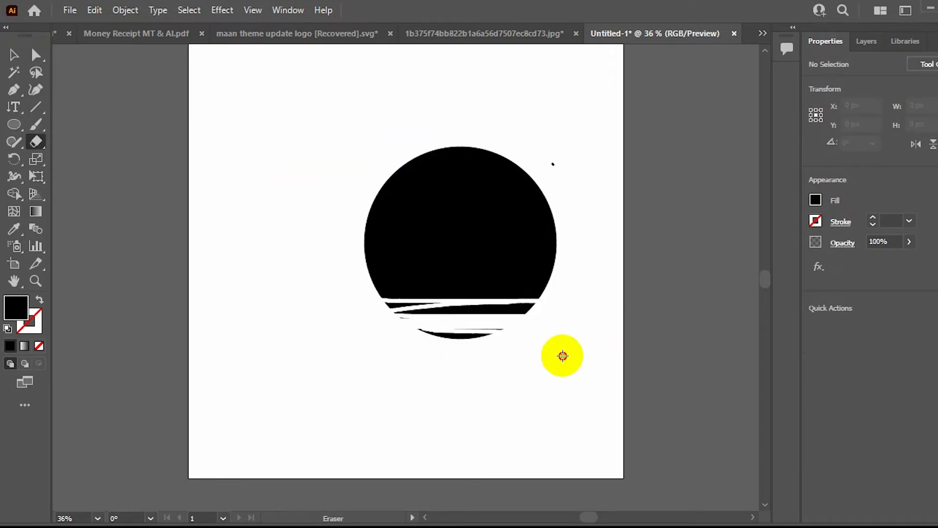
mouse_move(563, 356)
left_mouse_down()
mouse_move(259, 320)
mouse_move(484, 303)
mouse_move(266, 278)
mouse_move(406, 272)
left_mouse_up()
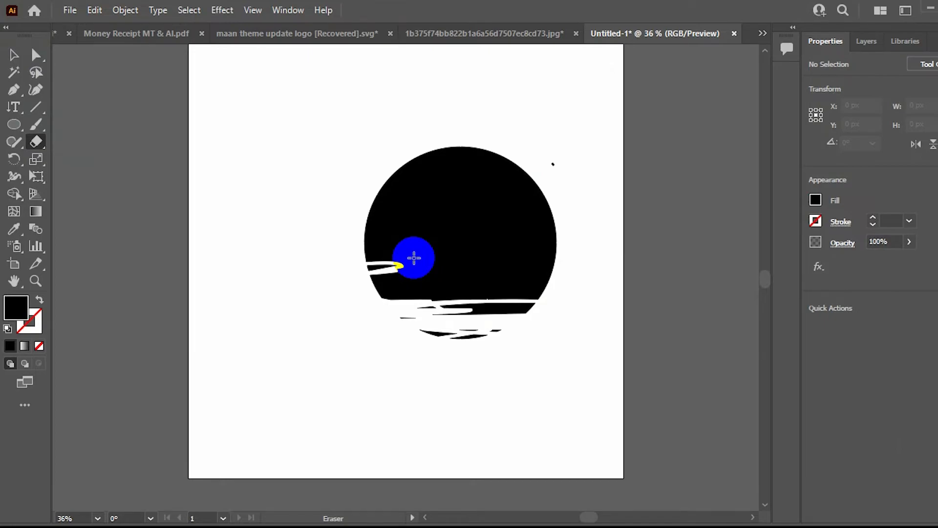
left_click_drag(360, 268, 610, 277)
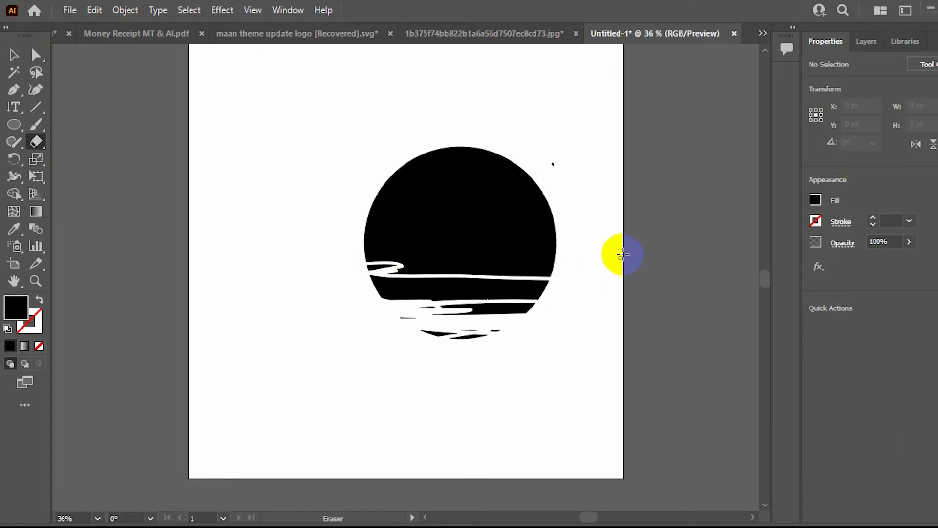
key("ctrl+z")
key("ctrl+z")
key("ctrl+z")
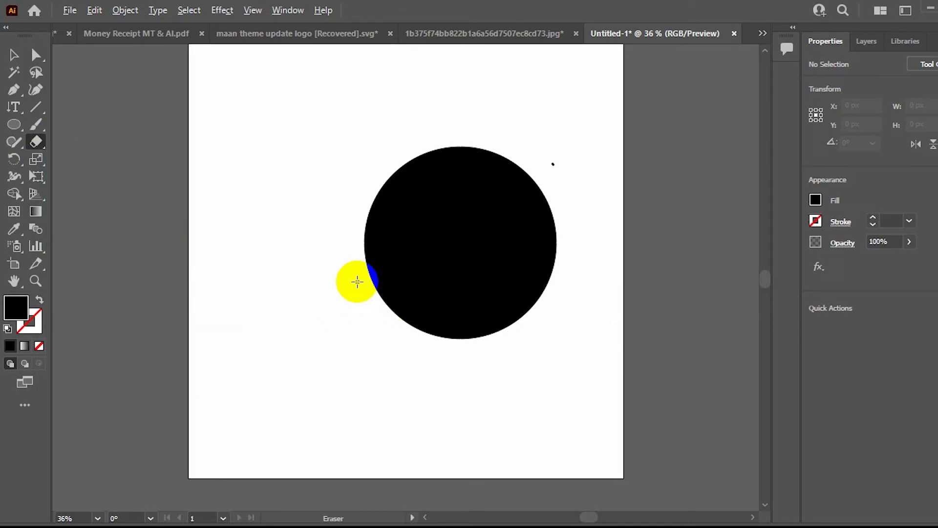
Erase a straight-edged section off the circle's bottom, leaving it 372 px high, and move the remainder to X 1431 px, Y 215 px
mouse_move(357, 282)
left_mouse_down()
mouse_move(459, 328)
mouse_move(583, 366)
left_mouse_up()
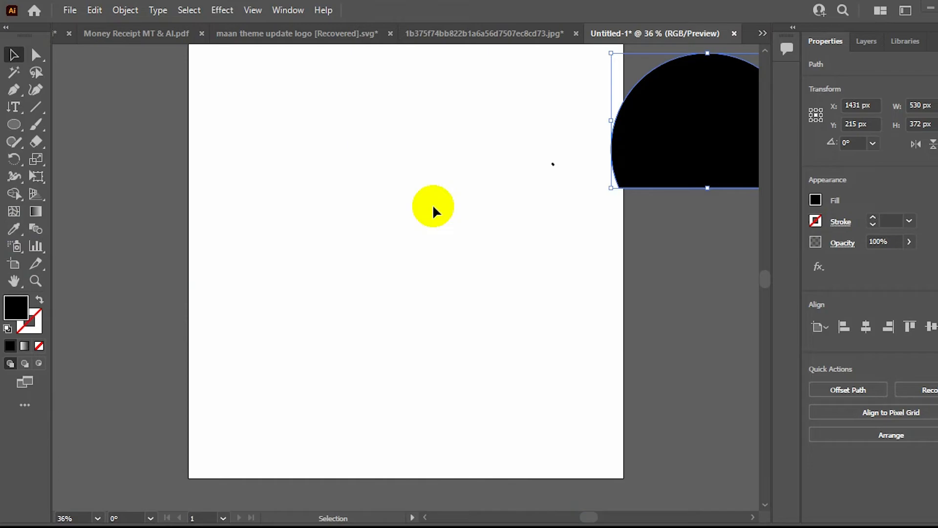
Draw a black rectangle about 540 × 270 px in the upper part of the artboard and select it
left_click_drag(13, 124, 64, 131)
left_click_drag(261, 100, 457, 198)
left_click(14, 54)
left_click(387, 154)
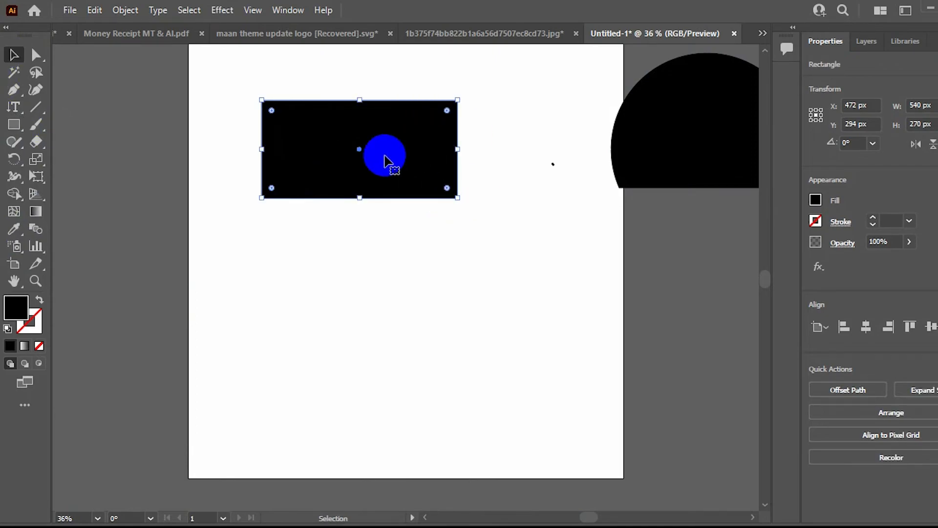
Fill the cut circle at the artboard's edge with yellow and deselect it
left_click(634, 119)
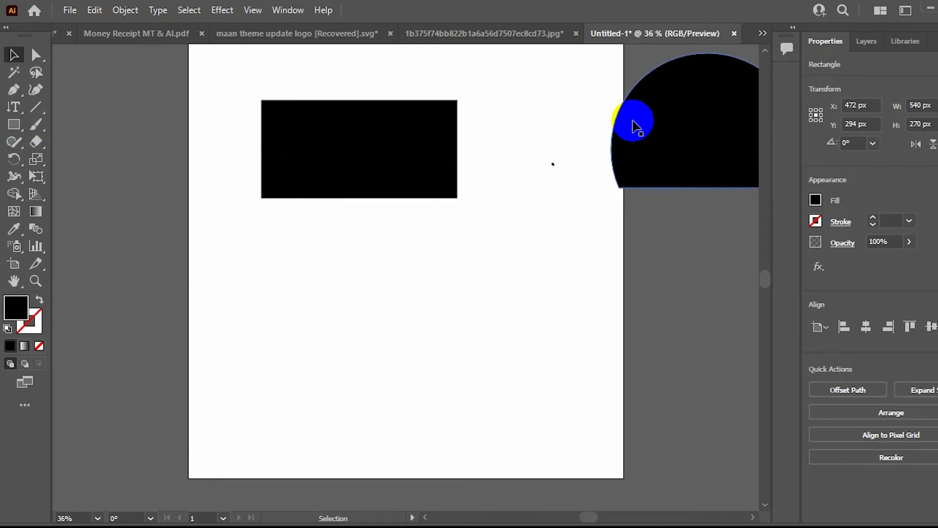
left_click(823, 198)
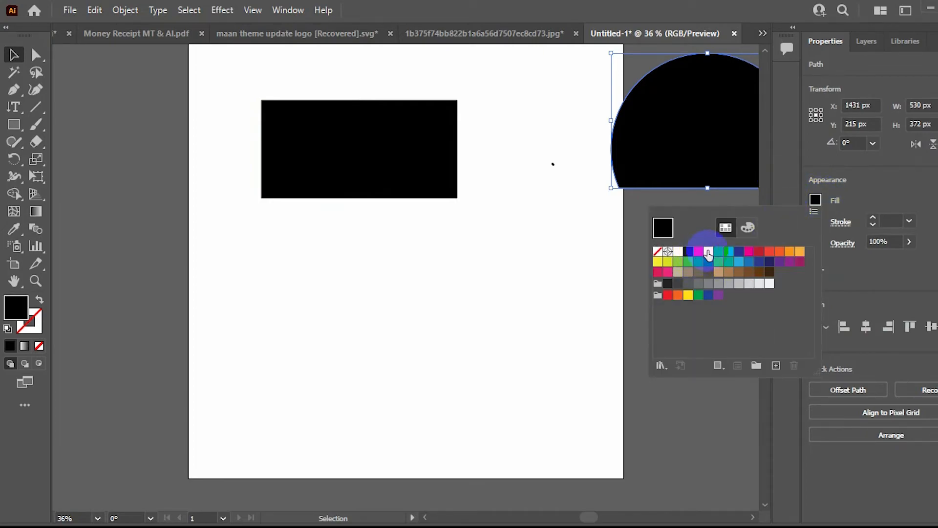
left_click(708, 252)
left_click(545, 216)
Copy the cut circle's yellow fill onto the black rectangle with the Eyedropper tool and deselect it
left_click(381, 168)
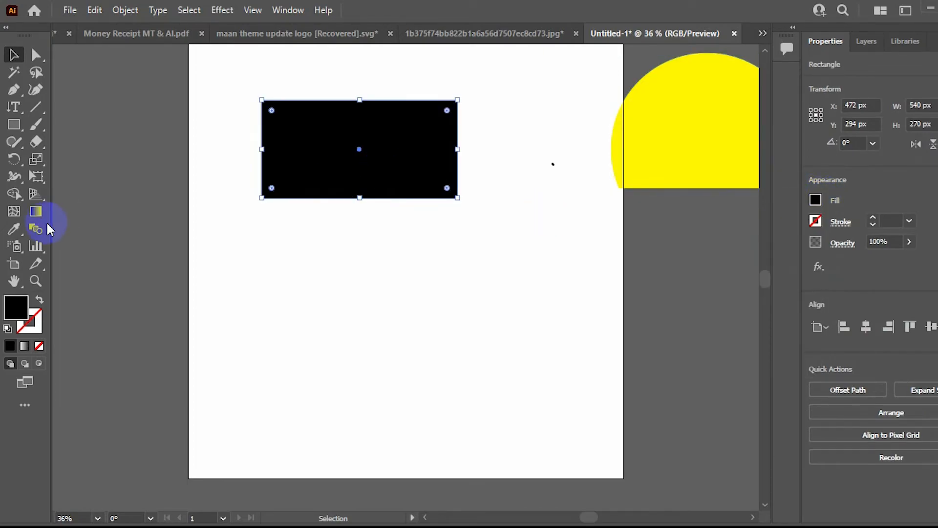
left_click(13, 232)
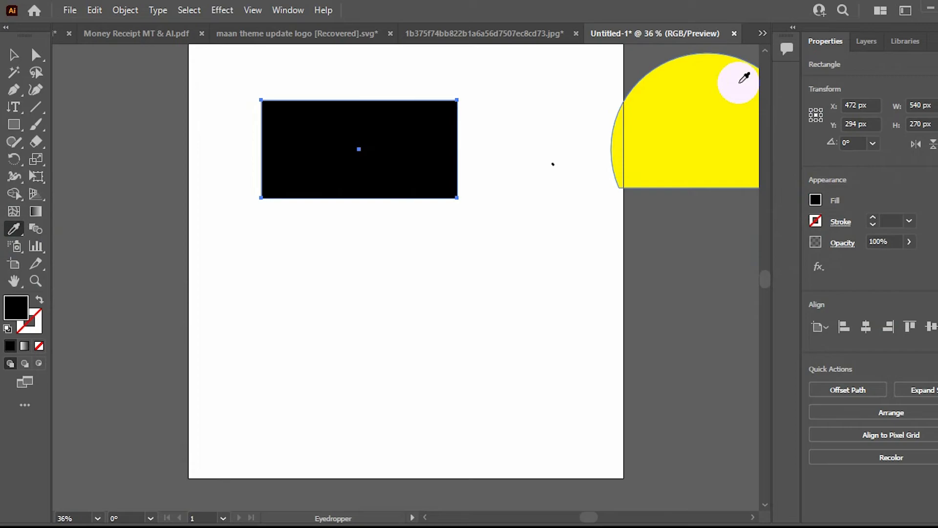
left_click(725, 79)
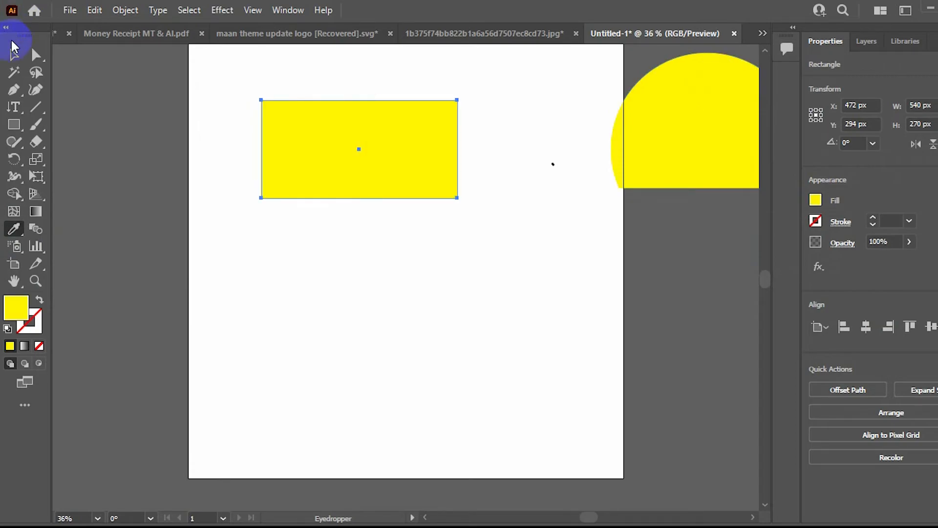
left_click(13, 55)
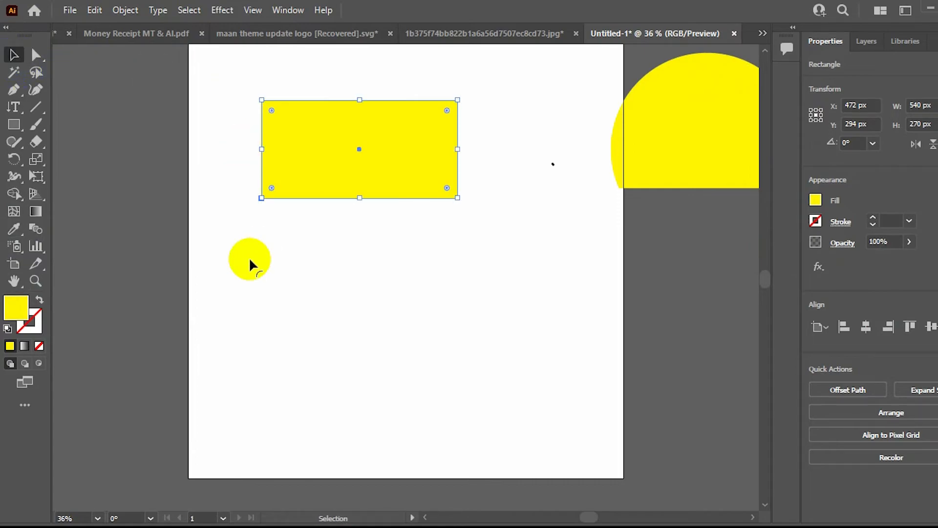
left_click_drag(259, 256, 497, 238)
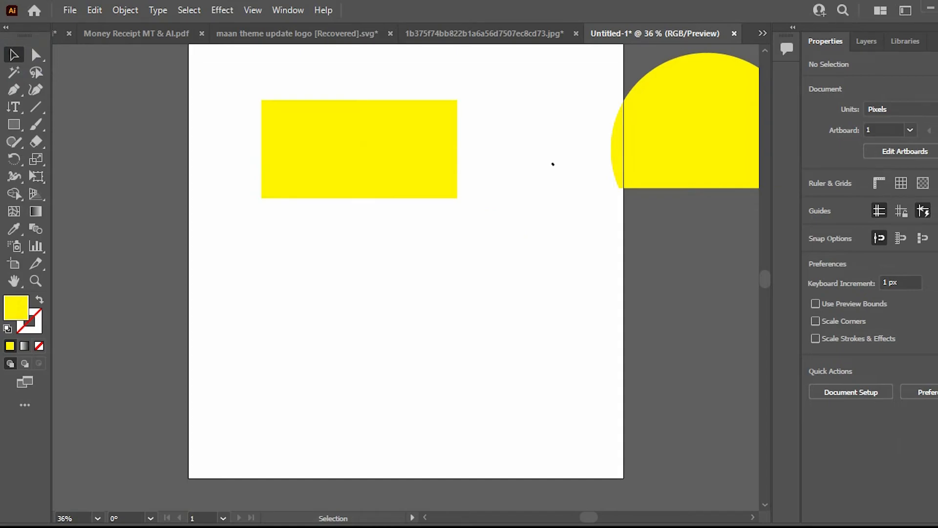
Apply a linear white-to-black gradient to the yellow rectangle with the Gradient tool
left_click(37, 210)
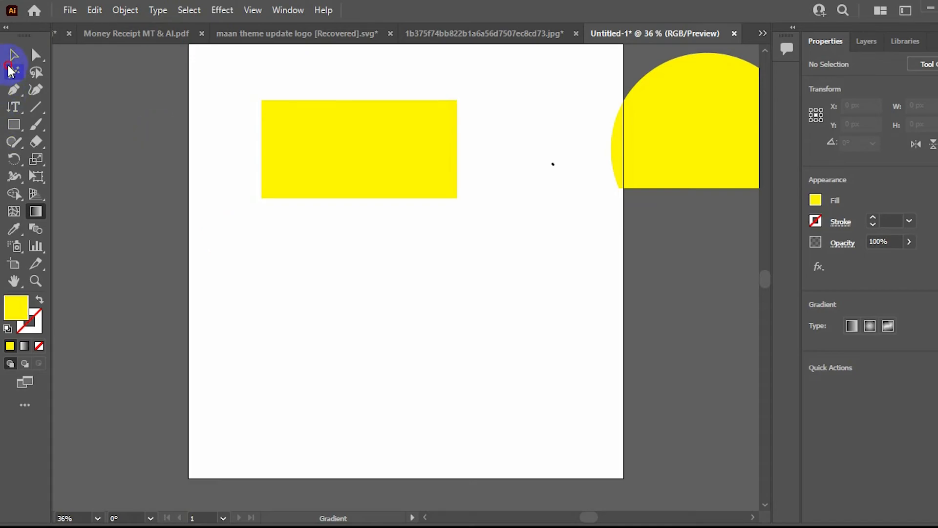
left_click(15, 71)
left_click(16, 58)
left_click(358, 169)
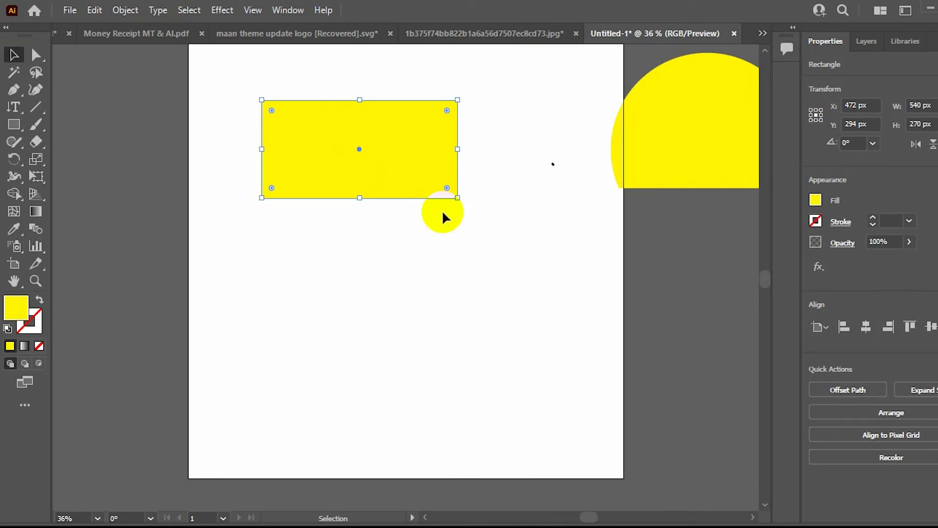
left_click(38, 208)
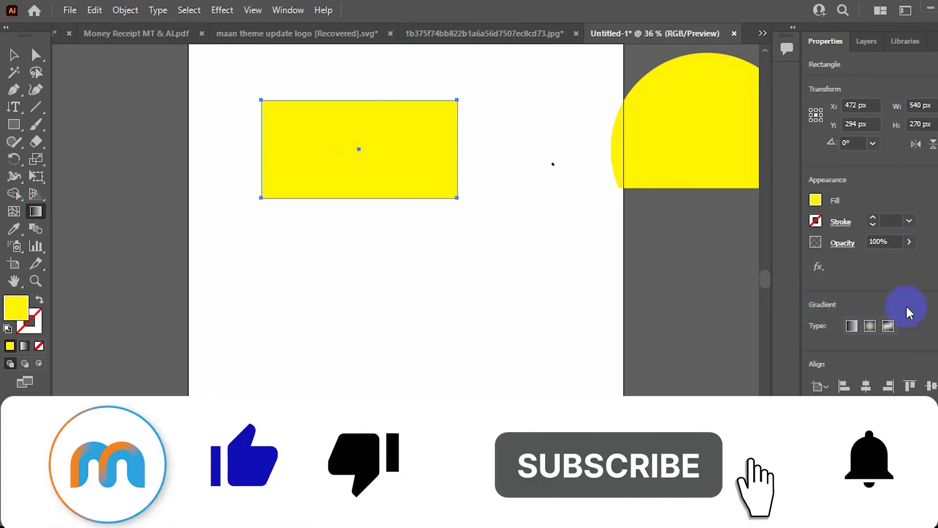
left_click(852, 325)
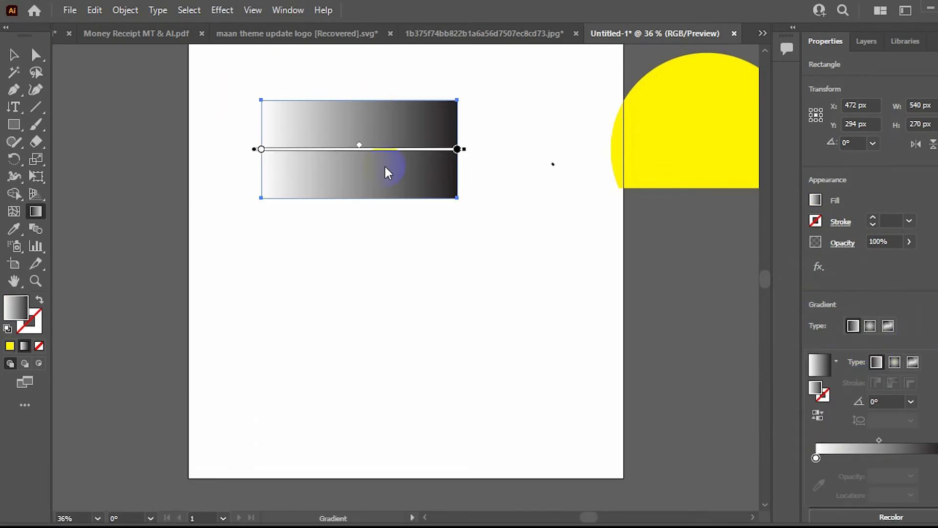
Try the radial and freeform gradient types on the rectangle and switch it back to linear
left_click(894, 363)
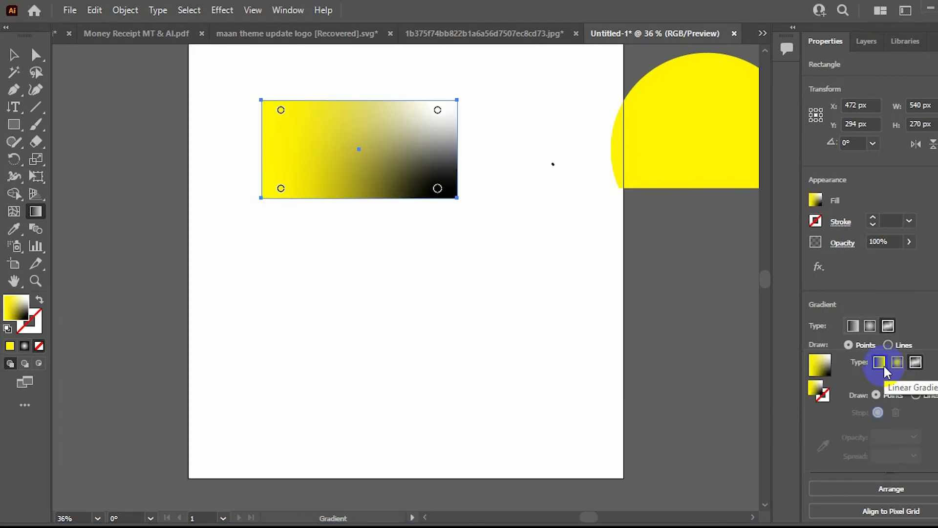
left_click(855, 324)
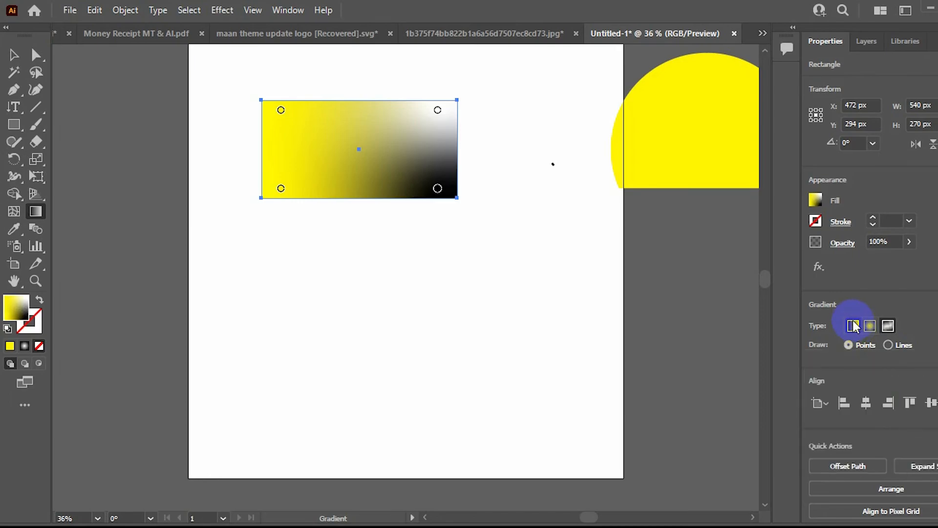
left_click(854, 326)
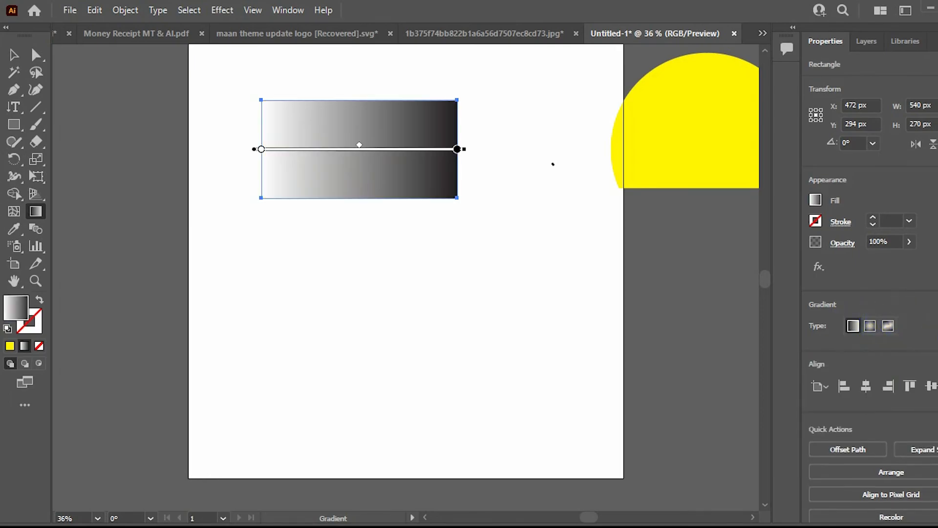
Change the rectangle gradient's black end color stop to CMYK Red
left_click(937, 341)
left_click(937, 458)
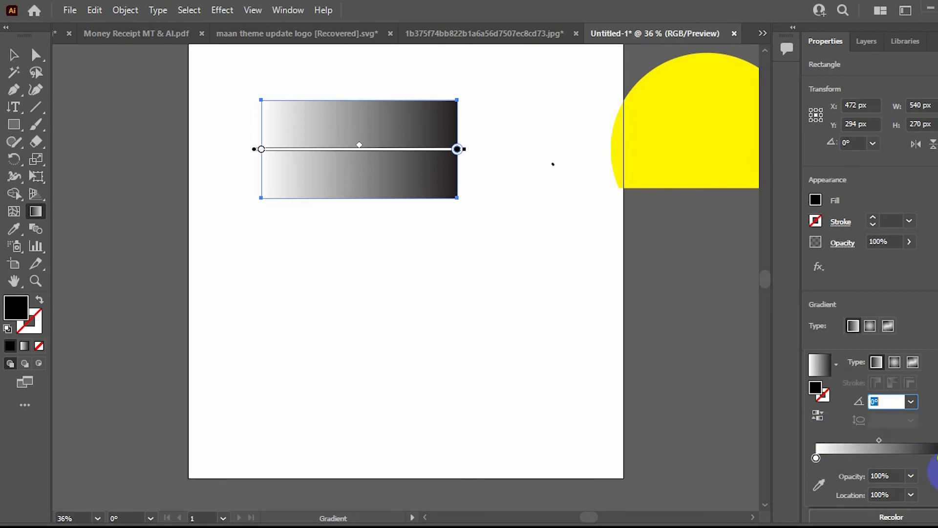
left_click(935, 459)
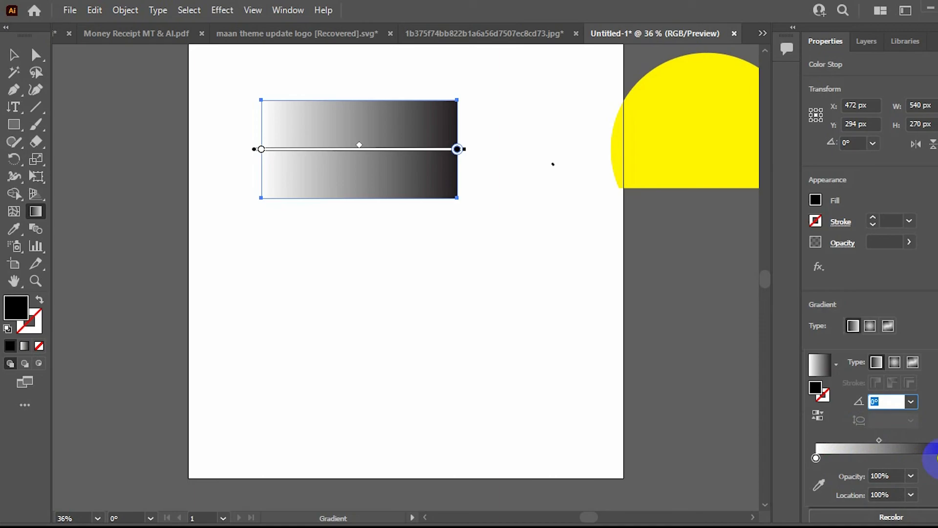
double_click(935, 459)
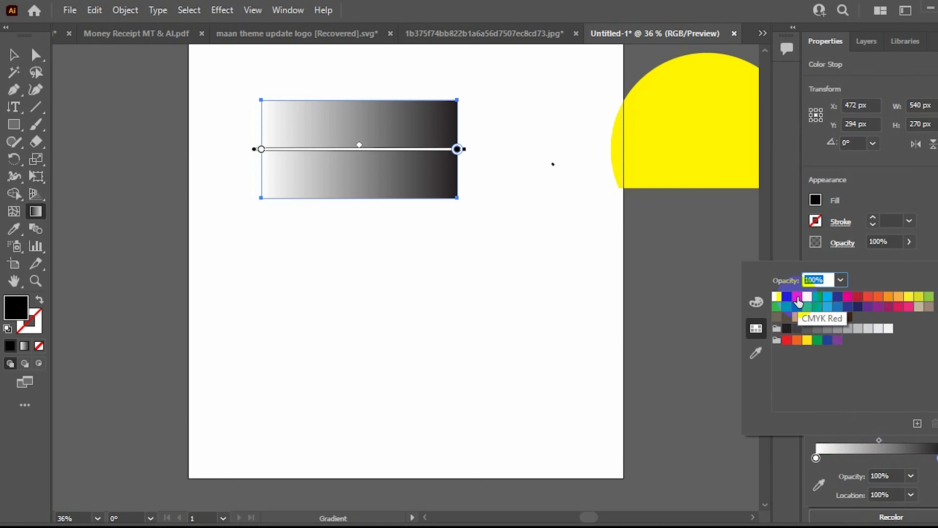
left_click(797, 296)
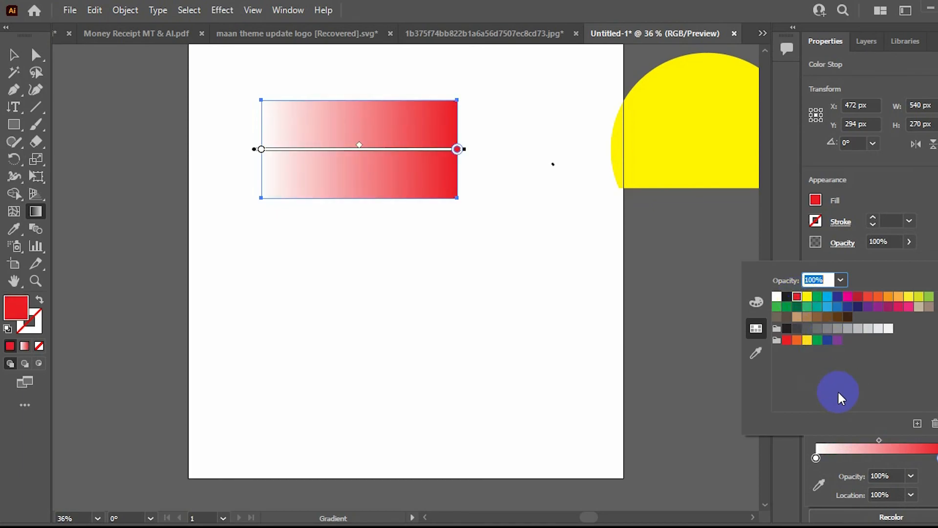
left_click(784, 467)
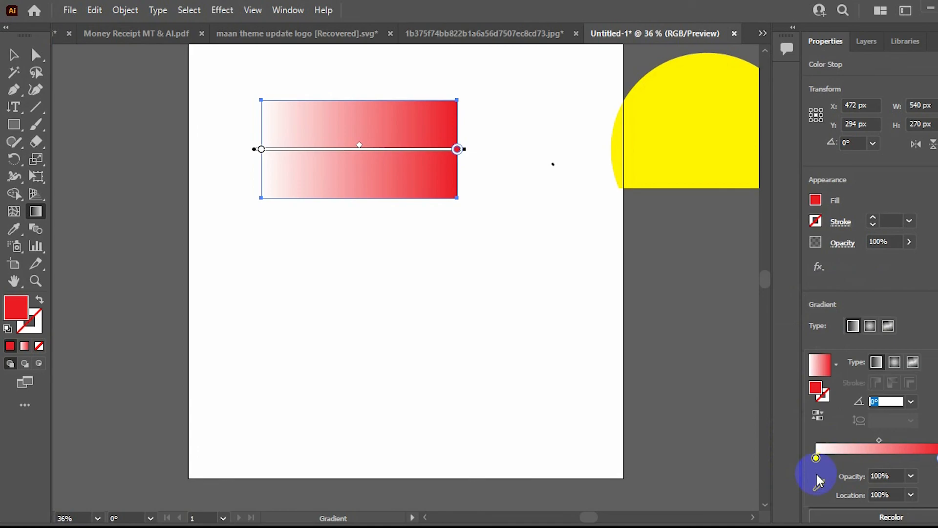
Recolor the gradient's white start stop with yellow sampled from the cut circle, and deselect the rectangle
left_click(816, 459)
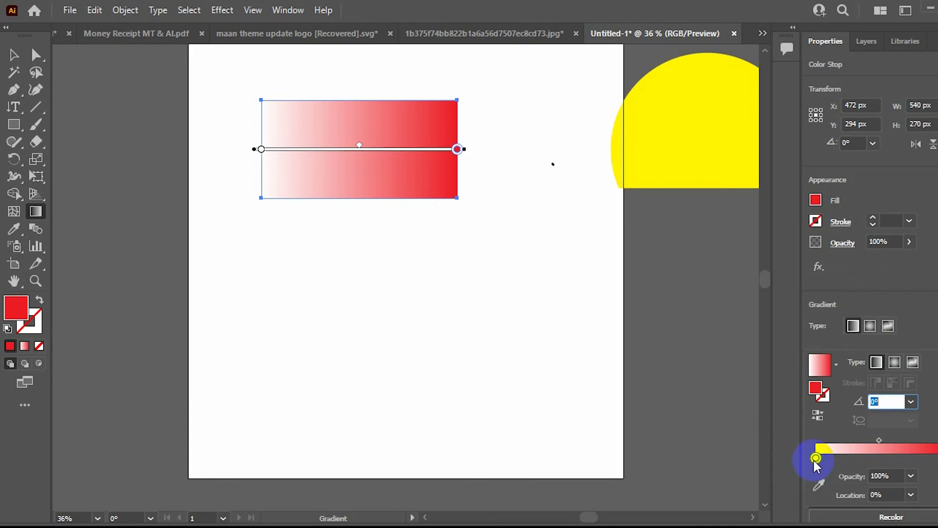
left_click(820, 486)
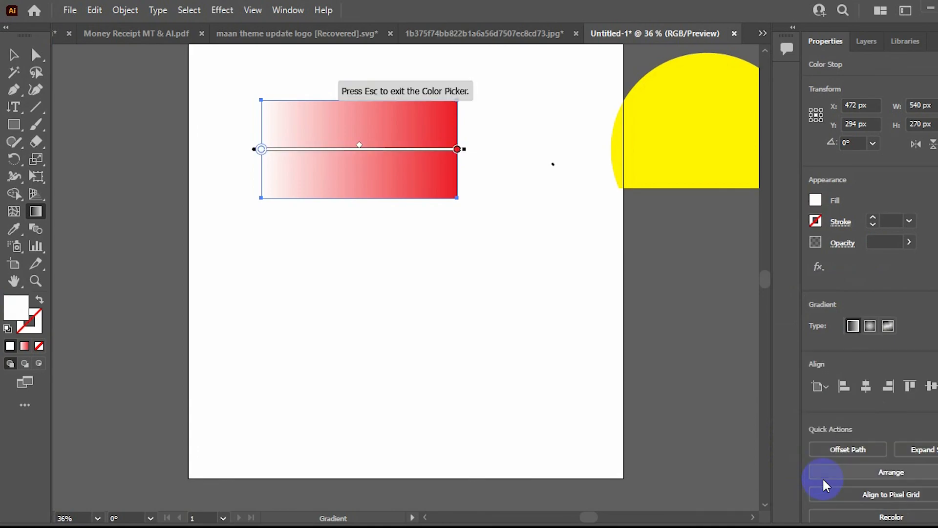
left_click(692, 147)
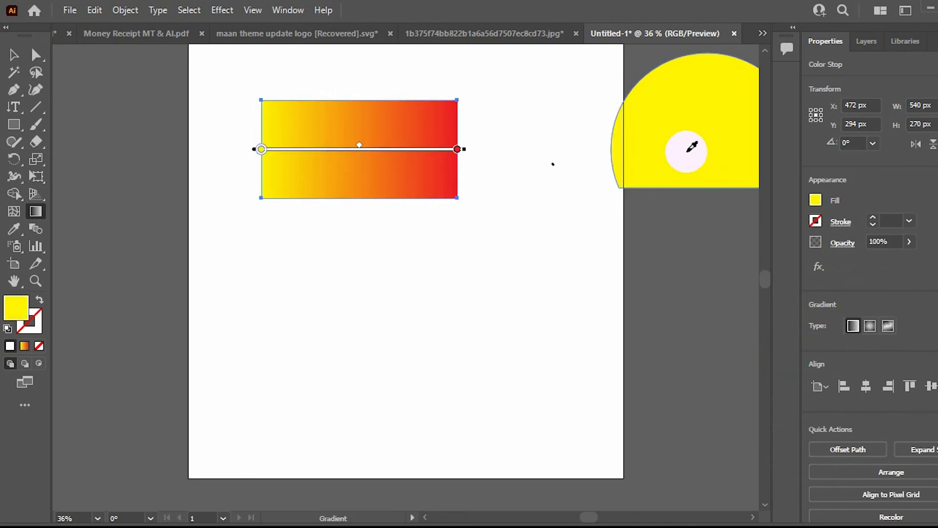
key("v")
left_click(359, 181)
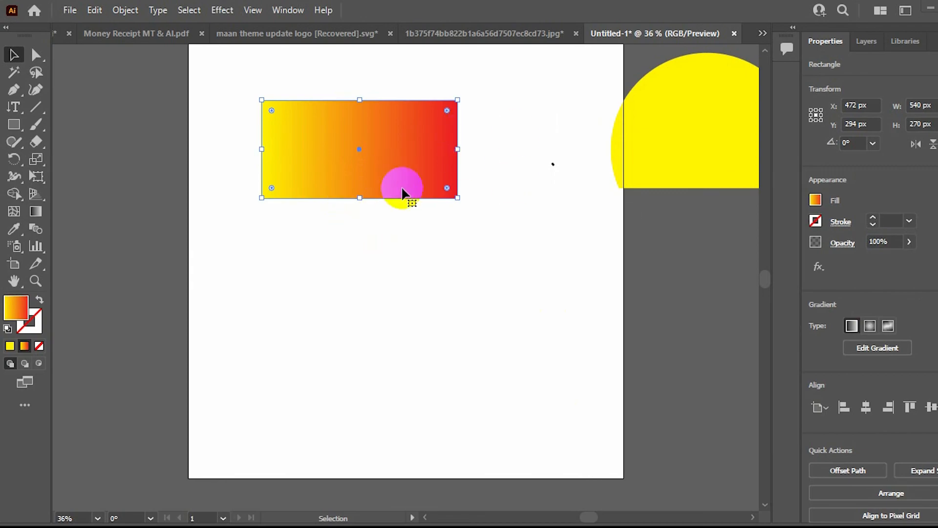
left_click(401, 375)
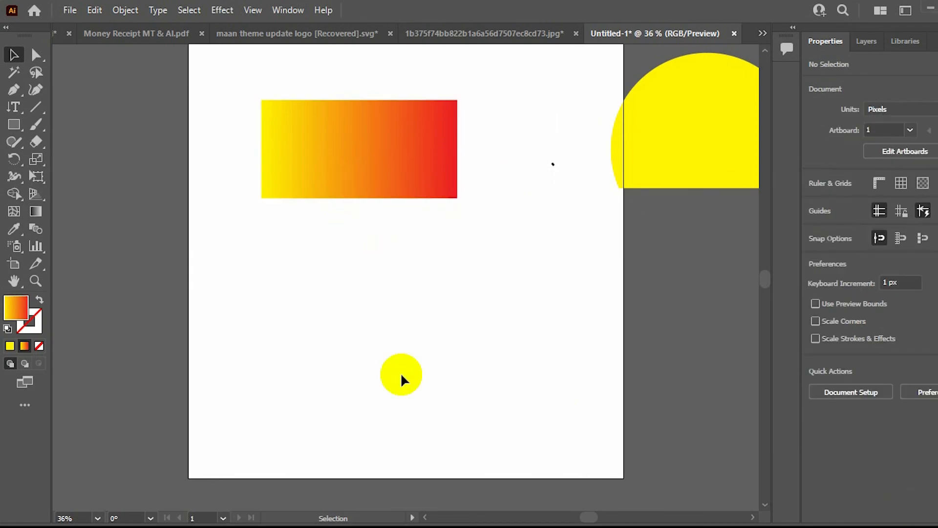